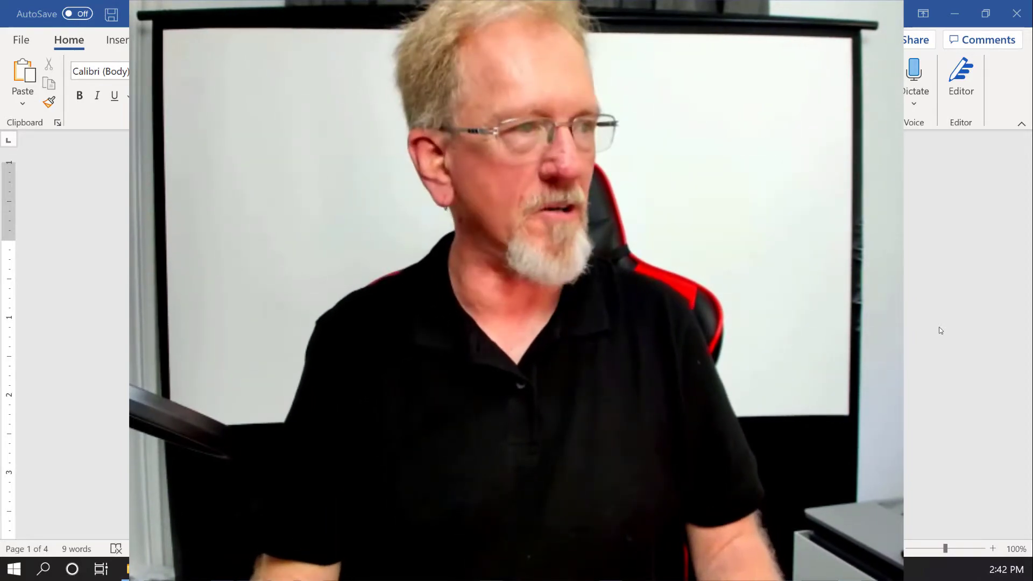
# Restore the page break so the Page 1 heading sits at the top of its own page.
pyautogui.scroll(-10, 949, 249)
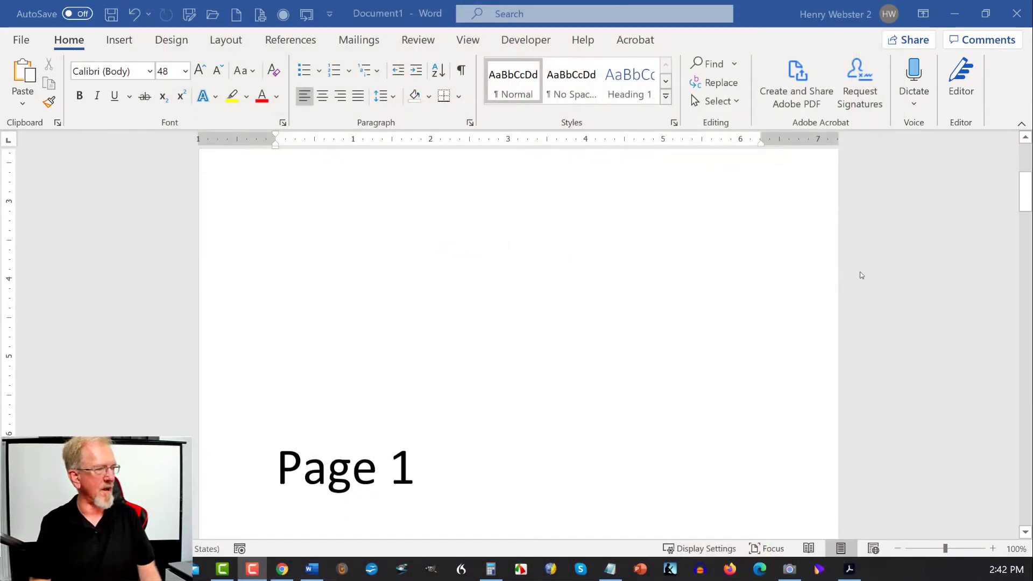
pyautogui.click(275, 463)
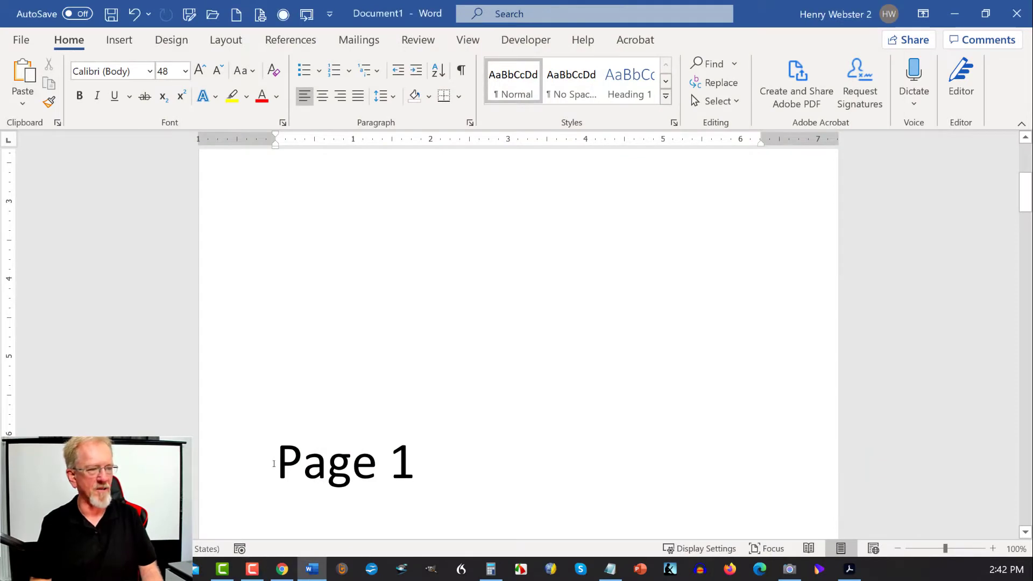
pyautogui.write('Please Click Here To Go Back To The Table of Contents')
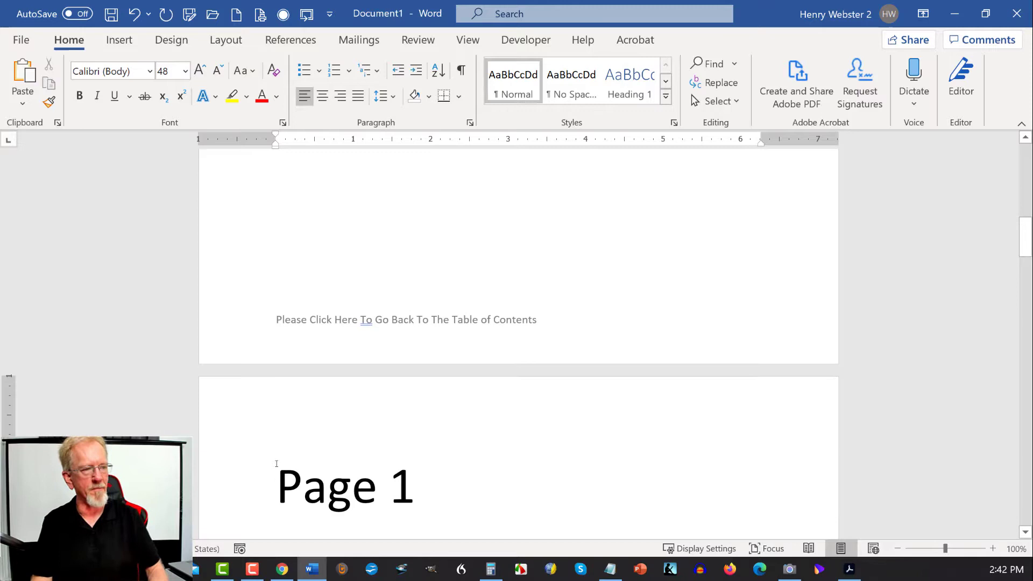
pyautogui.scroll(-12, 290, 454)
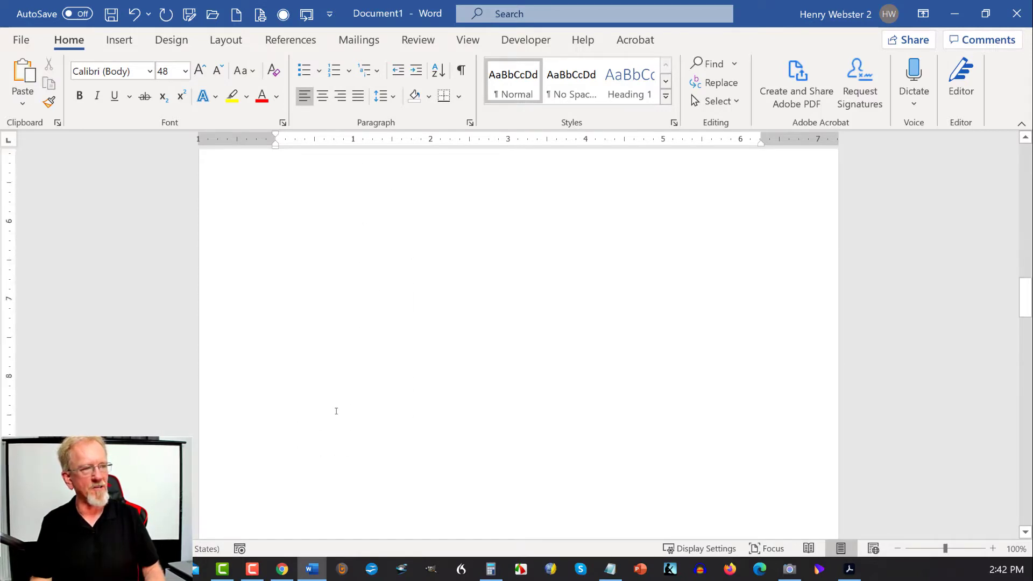
pyautogui.scroll(-12, 333, 414)
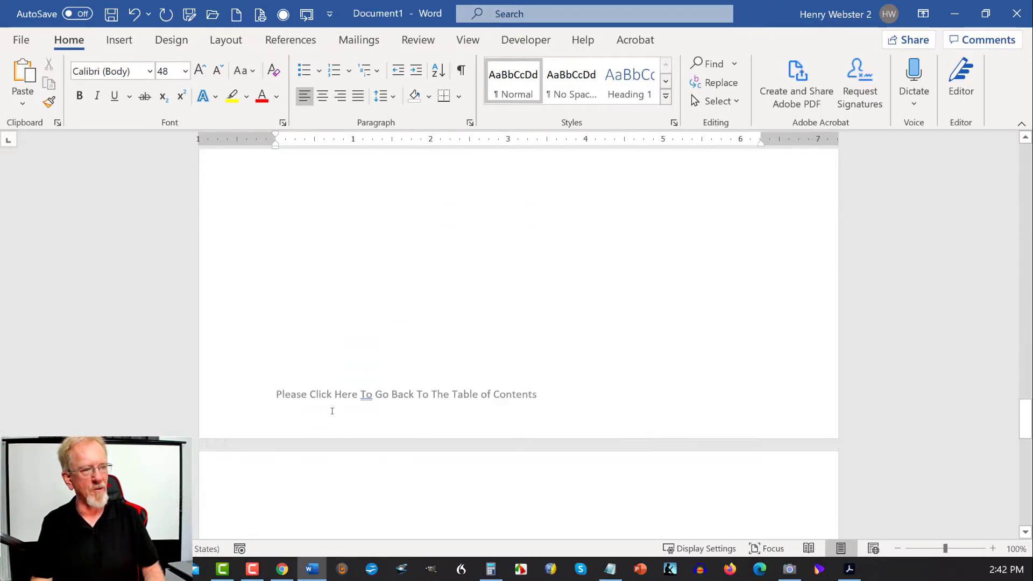
pyautogui.scroll(6, 332, 411)
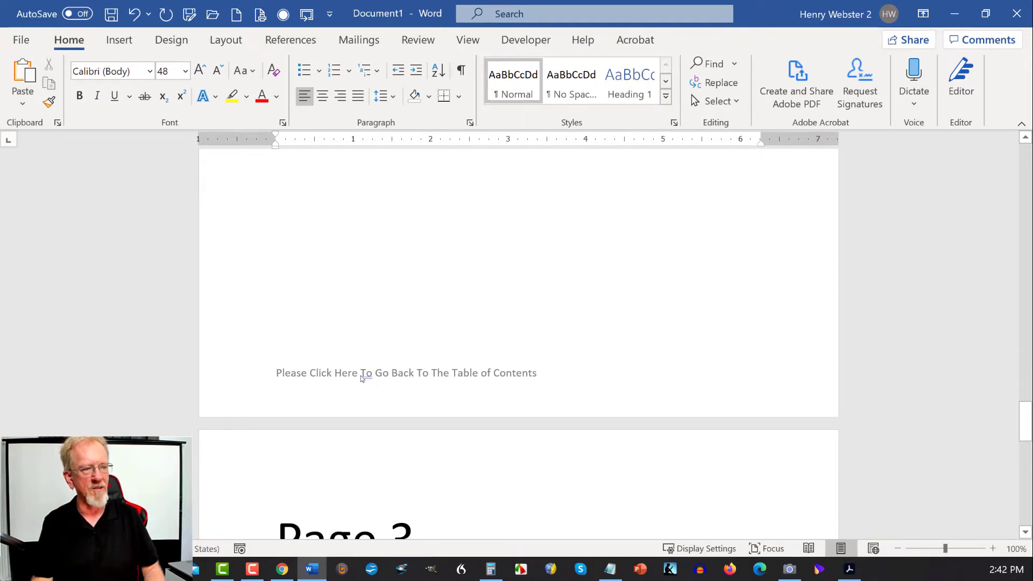
# Edit the footer and select its 'Please Click Here To Go Back To The Table of Contents' line.
pyautogui.doubleClick(357, 375)
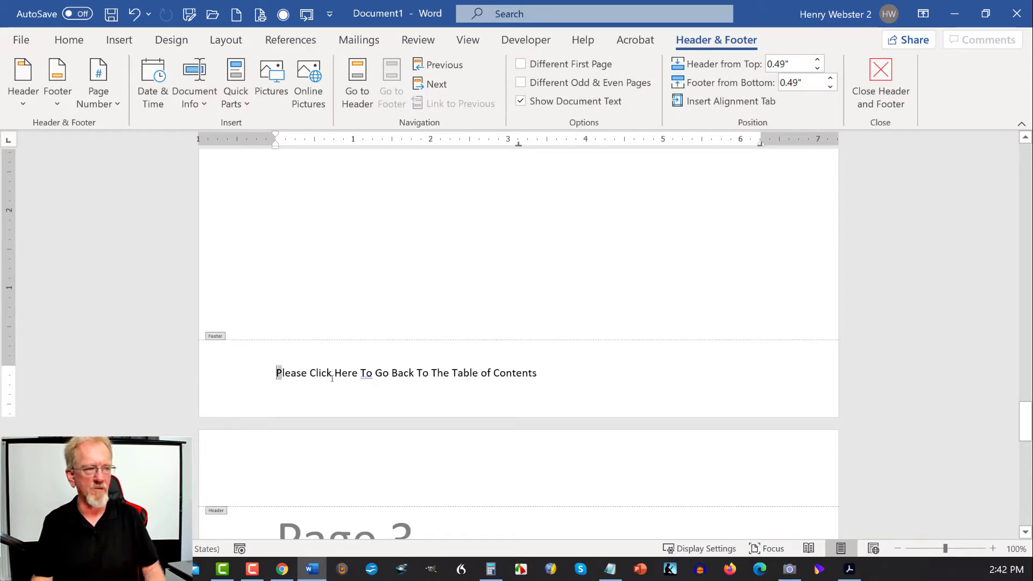
pyautogui.moveTo(332, 379); pyautogui.dragTo(548, 376)
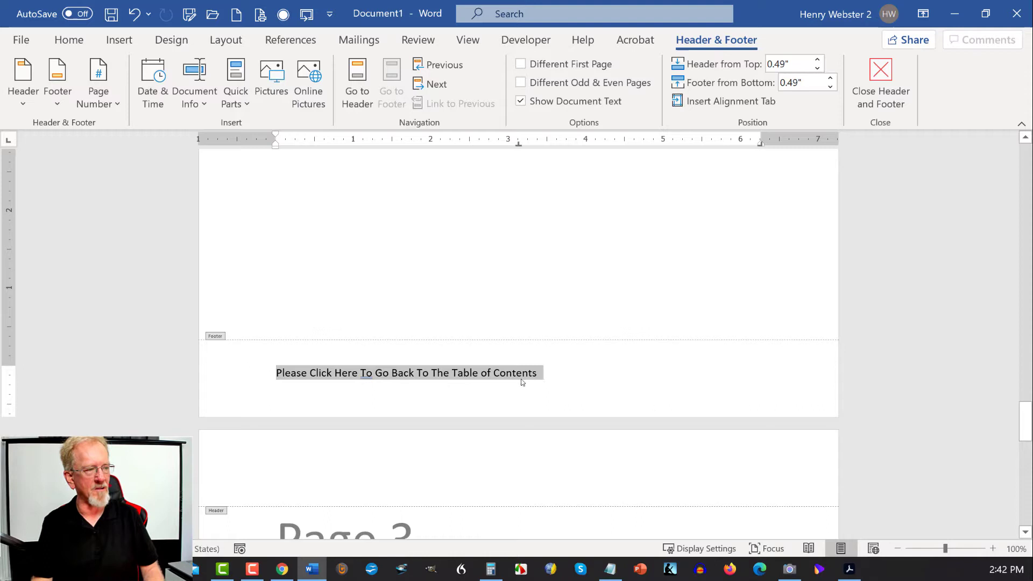
pyautogui.scroll(15, 522, 383)
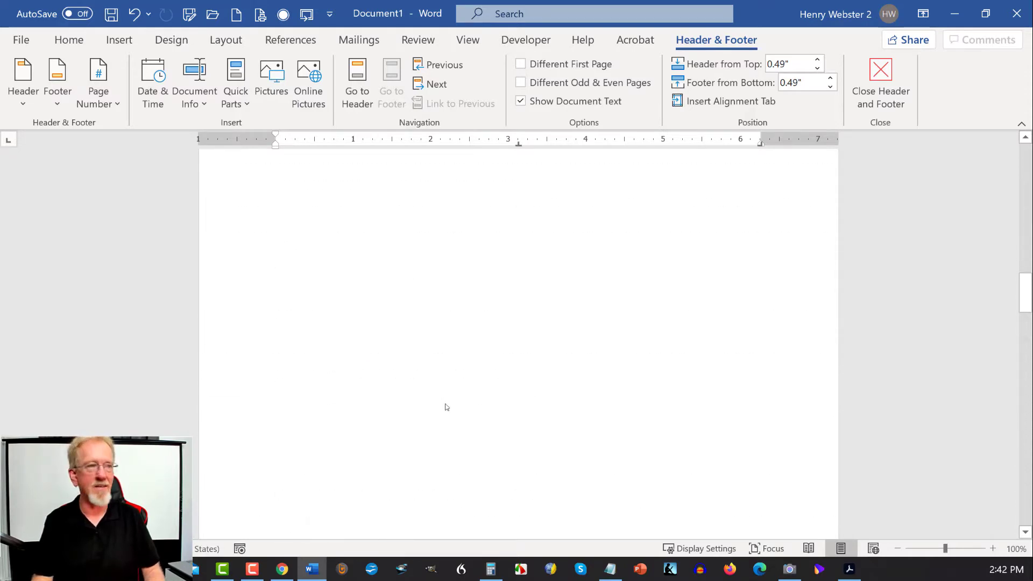
pyautogui.scroll(10, 432, 398)
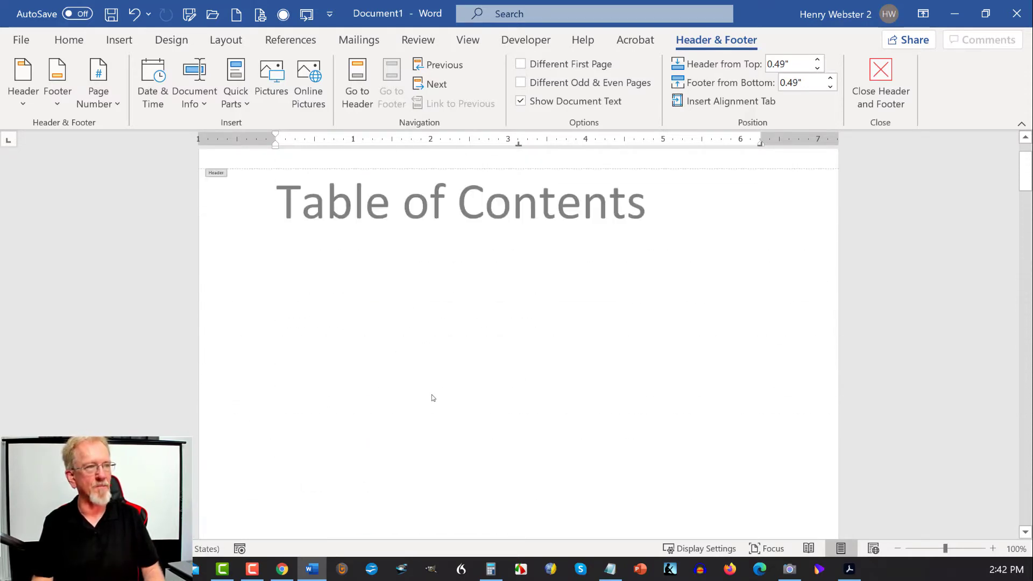
pyautogui.scroll(2, 432, 397)
# Return to the body, select the 'Table of Contents' heading and add a bookmark named 'toc' to it.
pyautogui.doubleClick(564, 286)
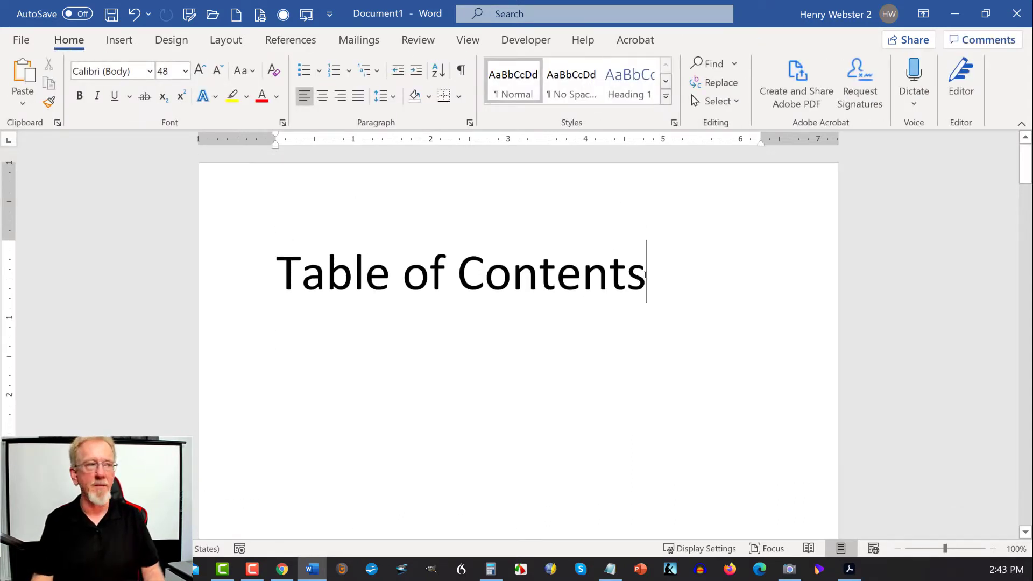
pyautogui.moveTo(646, 274); pyautogui.dragTo(300, 291)
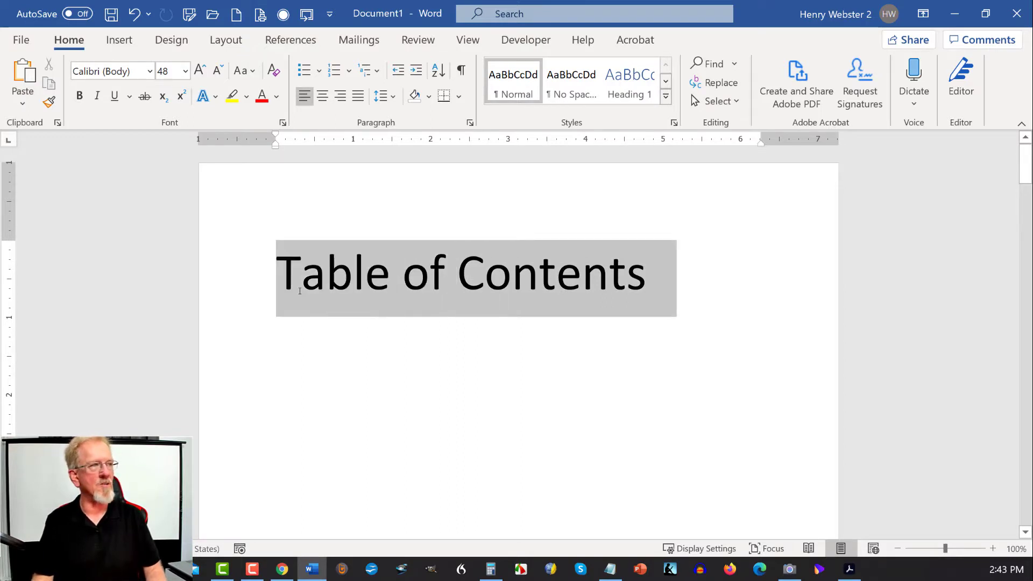
pyautogui.click(117, 41)
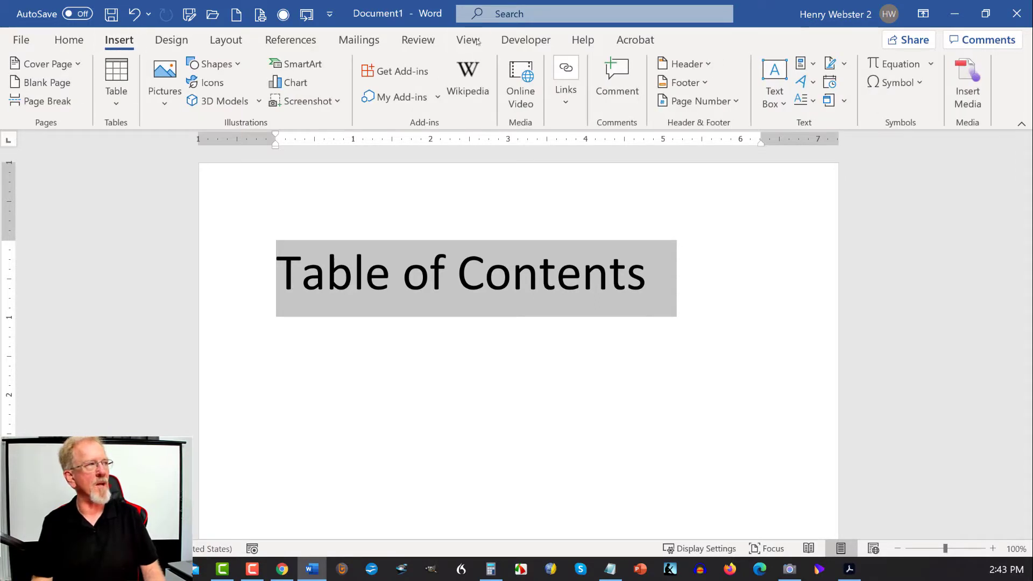
pyautogui.click(565, 102)
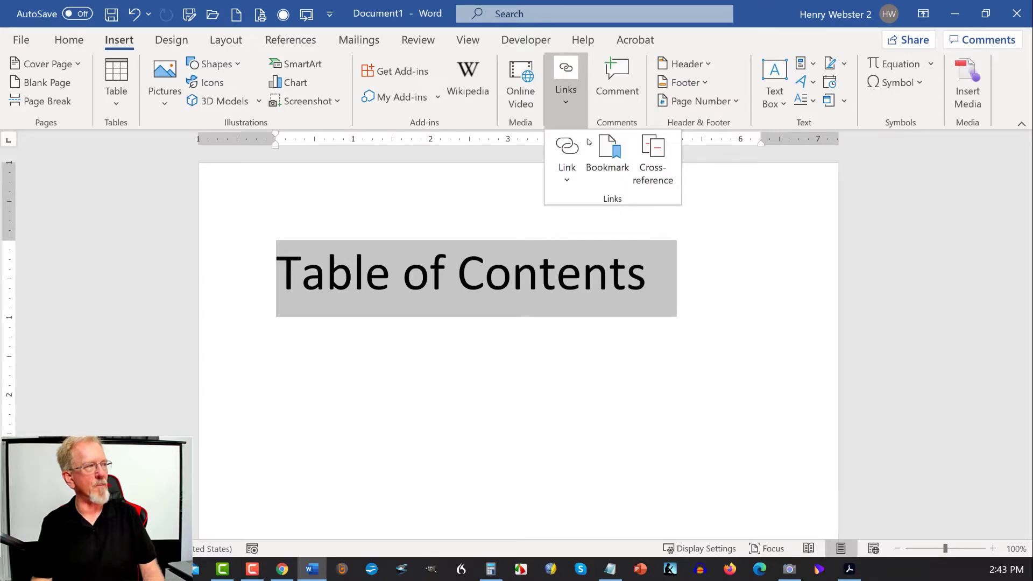
pyautogui.click(611, 155)
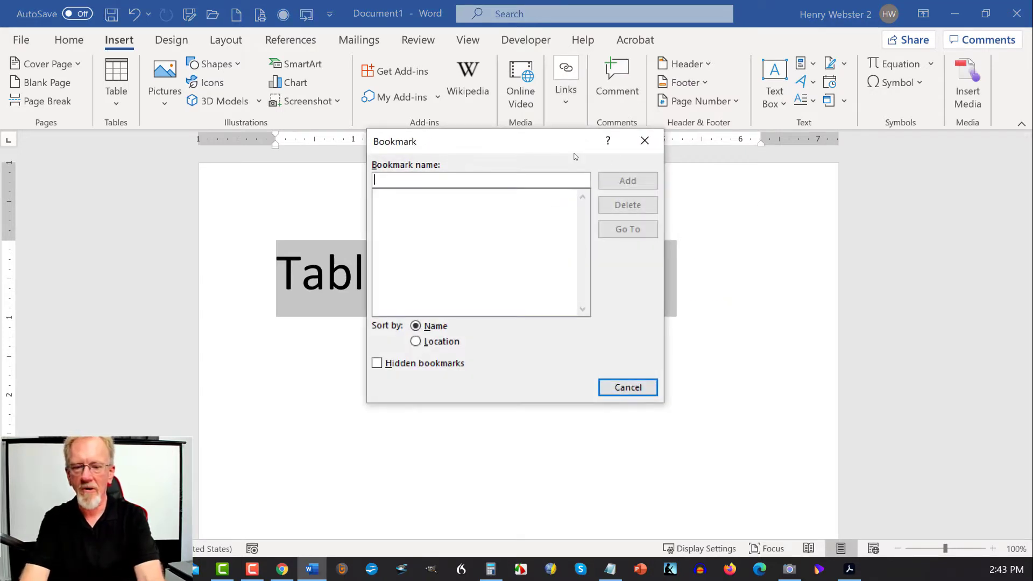
pyautogui.write('toc')
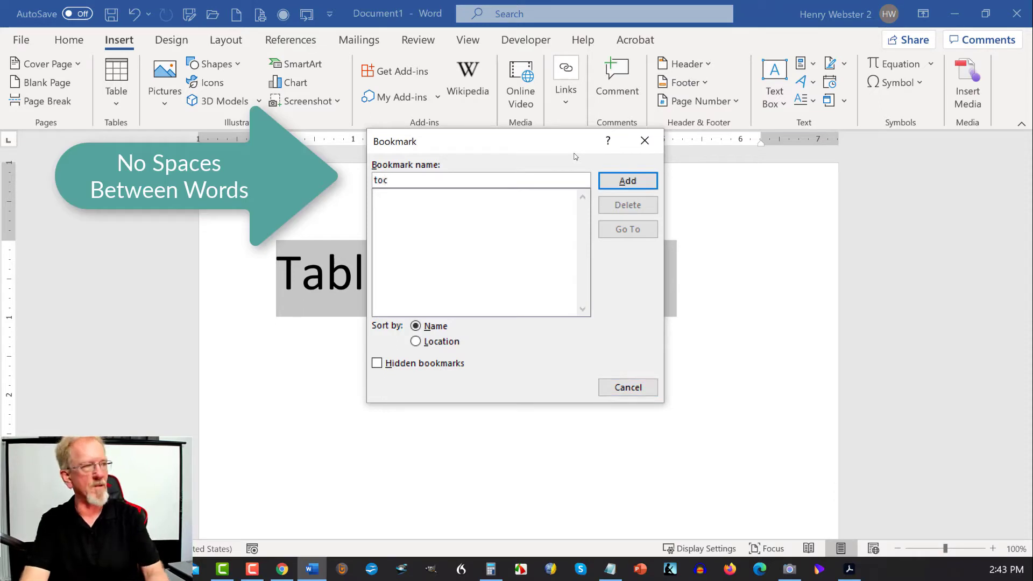
pyautogui.click(628, 182)
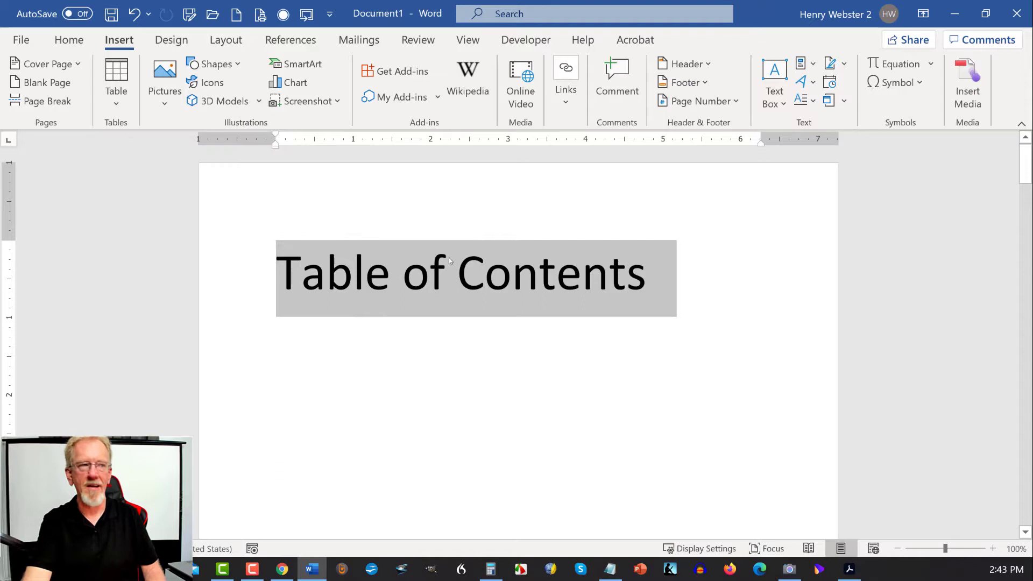
# Apply Heading 1 to the Page 1 heading and set it to 48 pt.
pyautogui.click(521, 340)
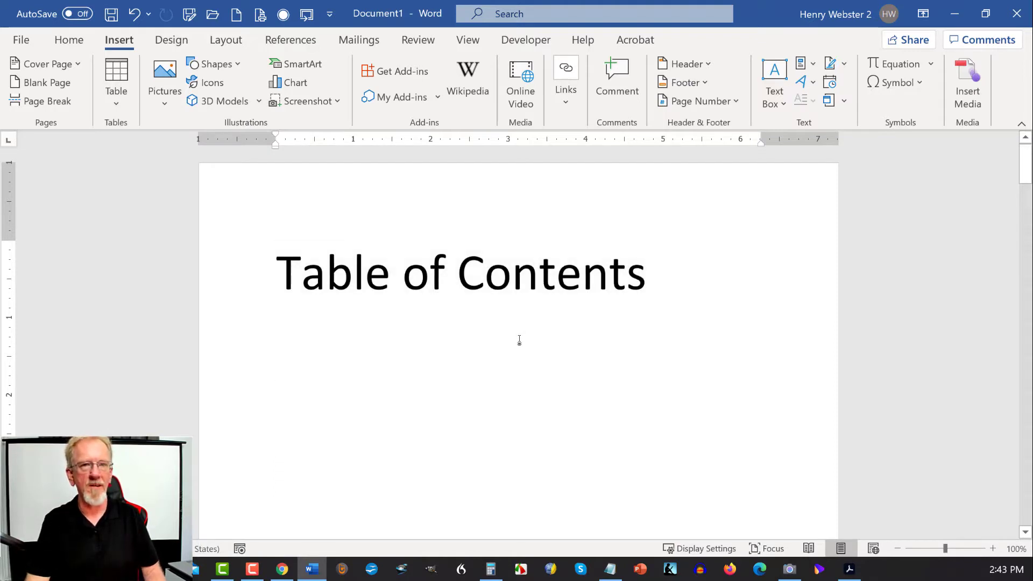
pyautogui.scroll(-15, 519, 339)
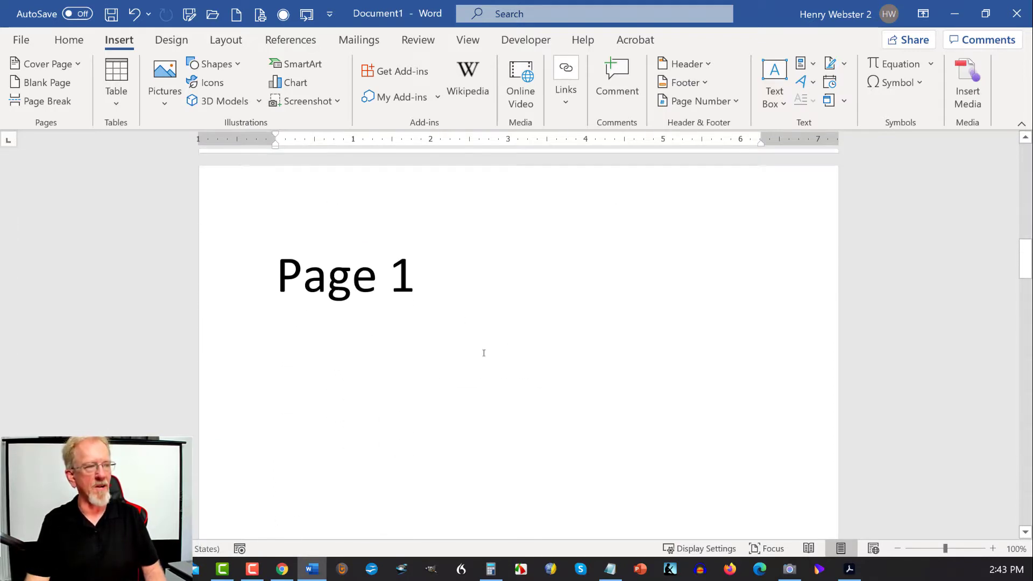
pyautogui.click(261, 273)
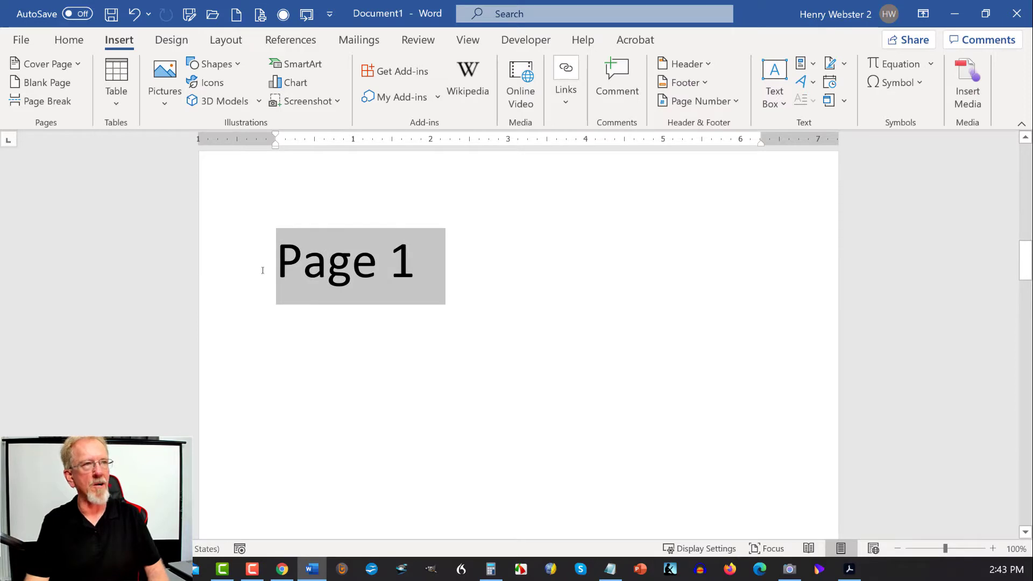
pyautogui.click(77, 41)
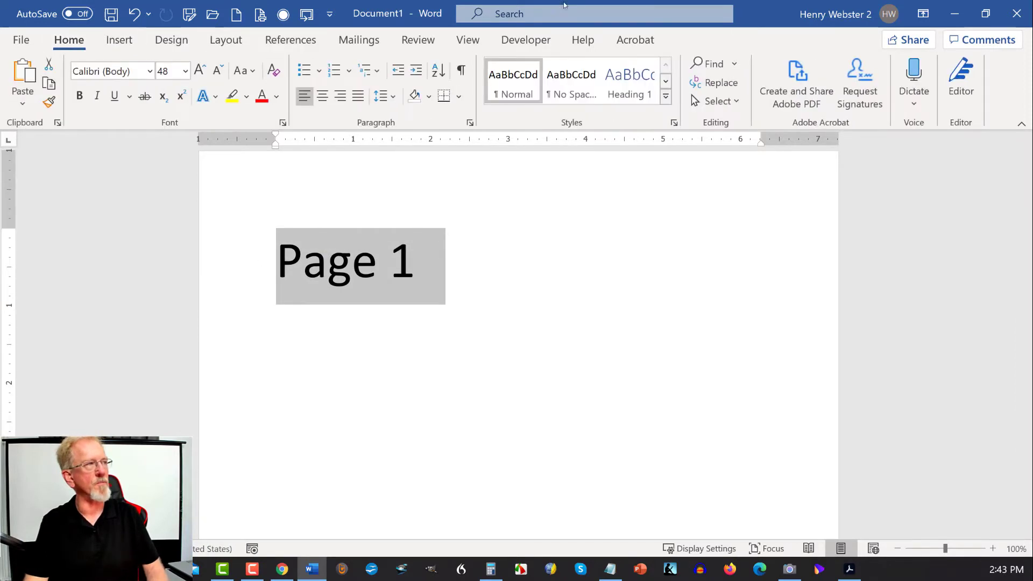
pyautogui.click(639, 84)
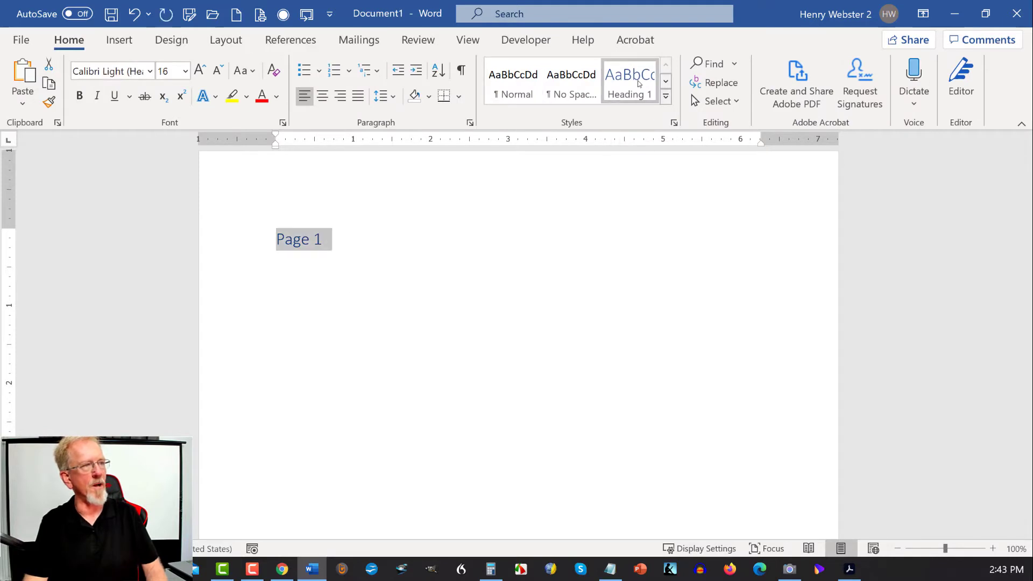
pyautogui.click(186, 71)
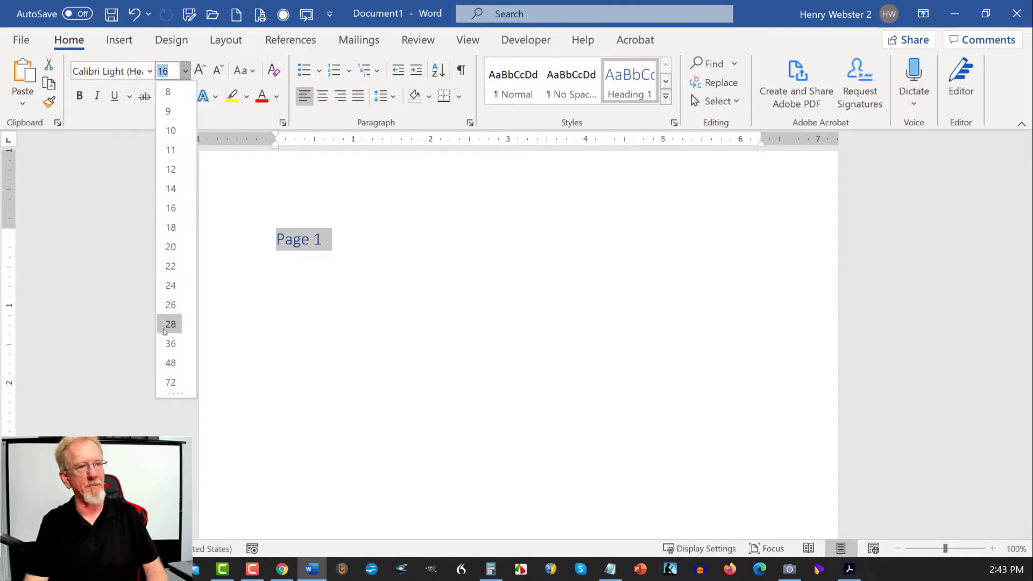
pyautogui.click(171, 364)
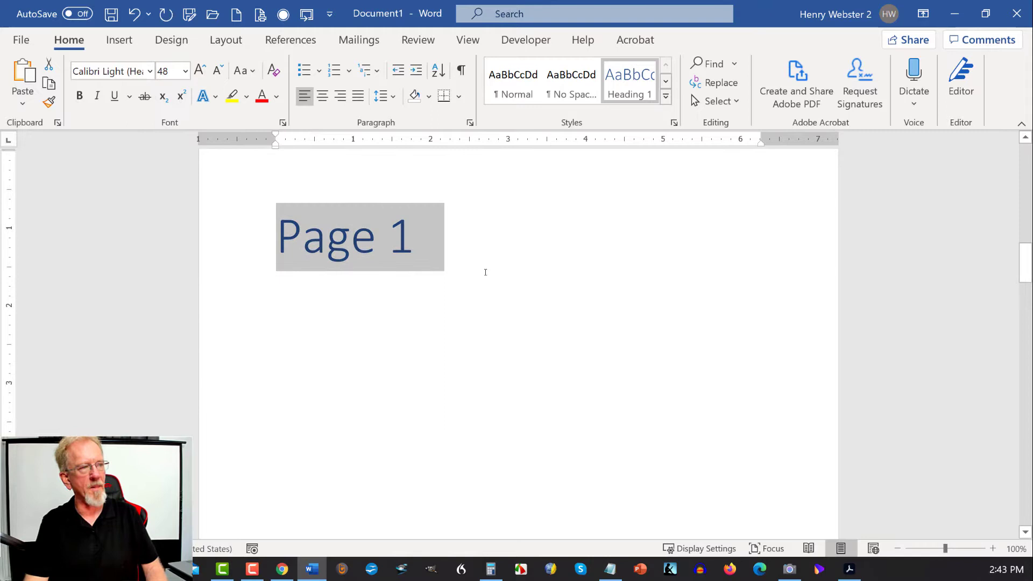
# Apply Heading 1 to the Page 2 heading and set it to 48 pt.
pyautogui.scroll(-10, 486, 272)
pyautogui.moveTo(422, 252); pyautogui.dragTo(276, 252)
pyautogui.click(640, 86)
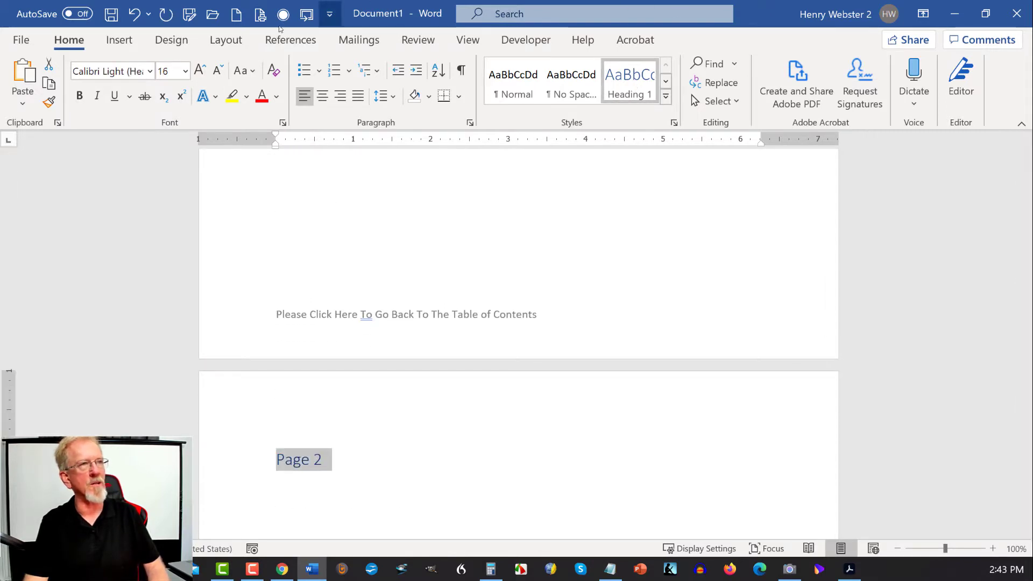
pyautogui.click(185, 71)
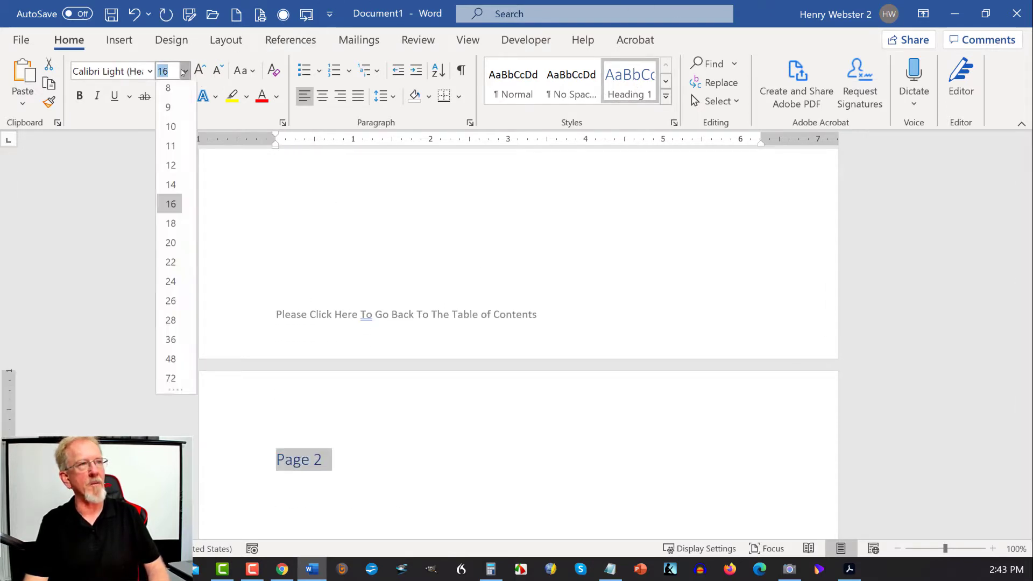
pyautogui.click(170, 363)
# Apply Heading 1 to the Page 3 heading and set it to 48 pt.
pyautogui.scroll(-10, 445, 325)
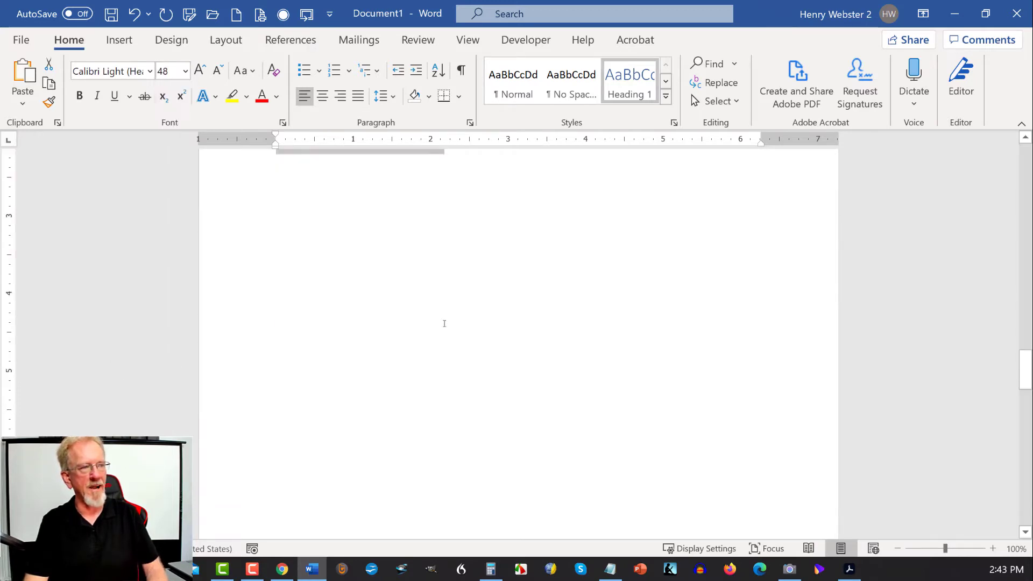
pyautogui.scroll(-3, 443, 323)
pyautogui.tripleClick(422, 241)
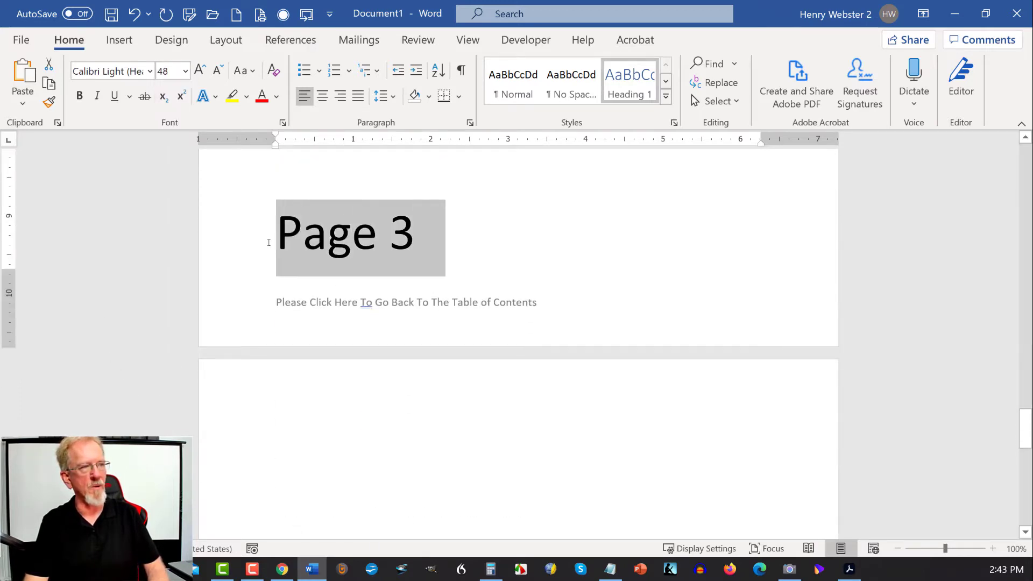
pyautogui.click(630, 81)
pyautogui.click(185, 70)
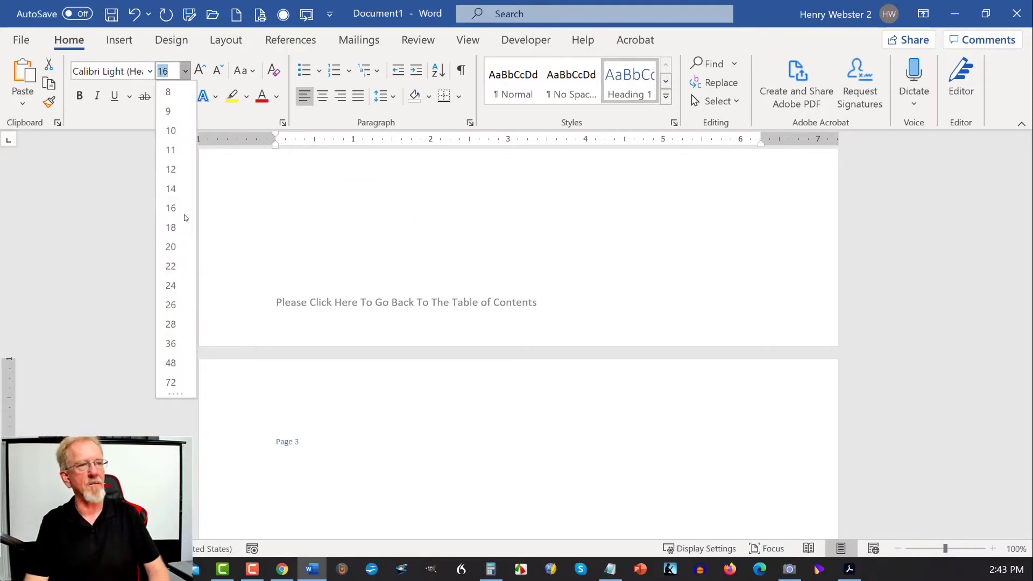
pyautogui.click(171, 362)
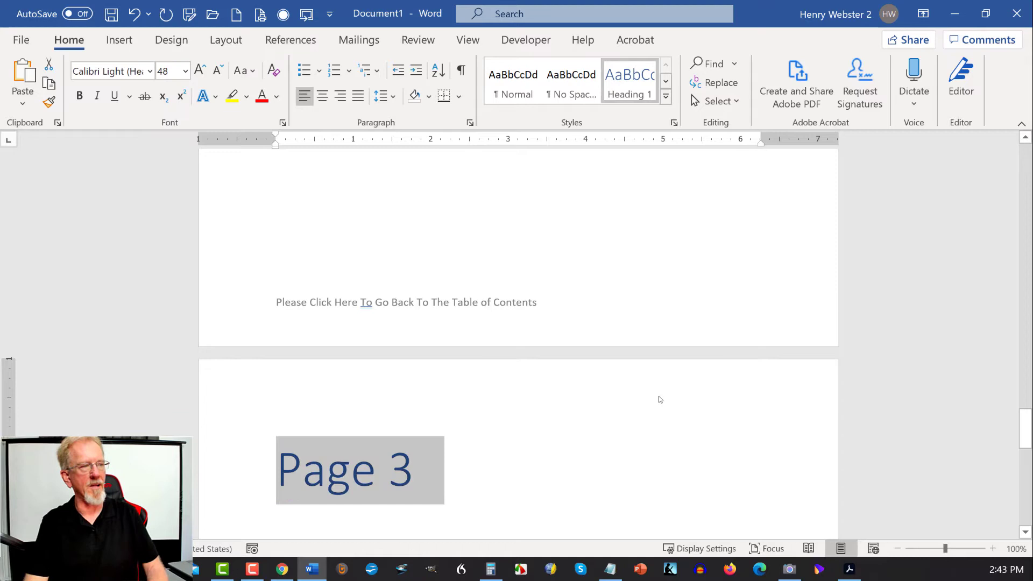
pyautogui.scroll(10, 616, 355)
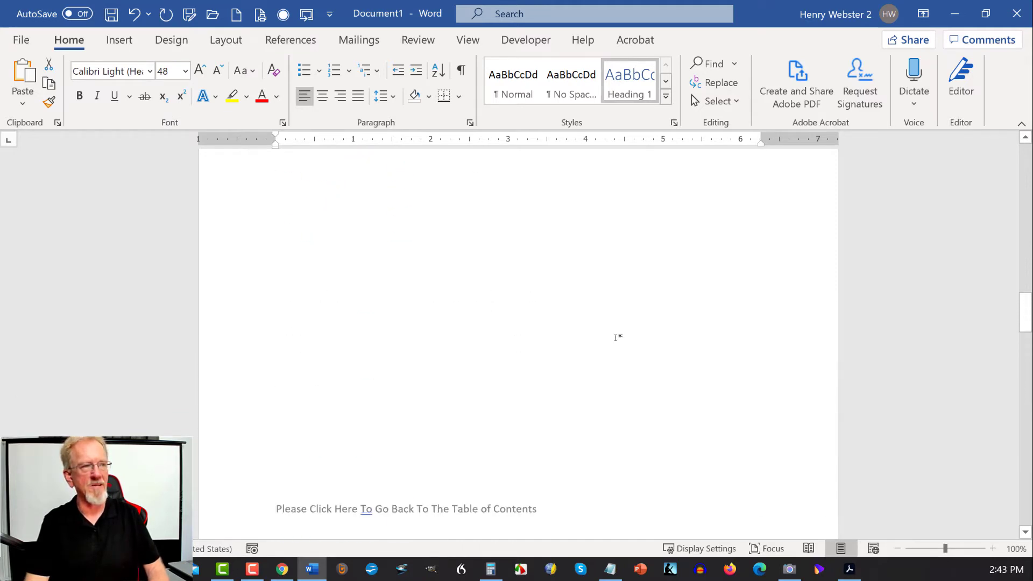
# Select the whole footer sentence and link it to the toc bookmark under Place in This Document.
pyautogui.scroll(8, 615, 337)
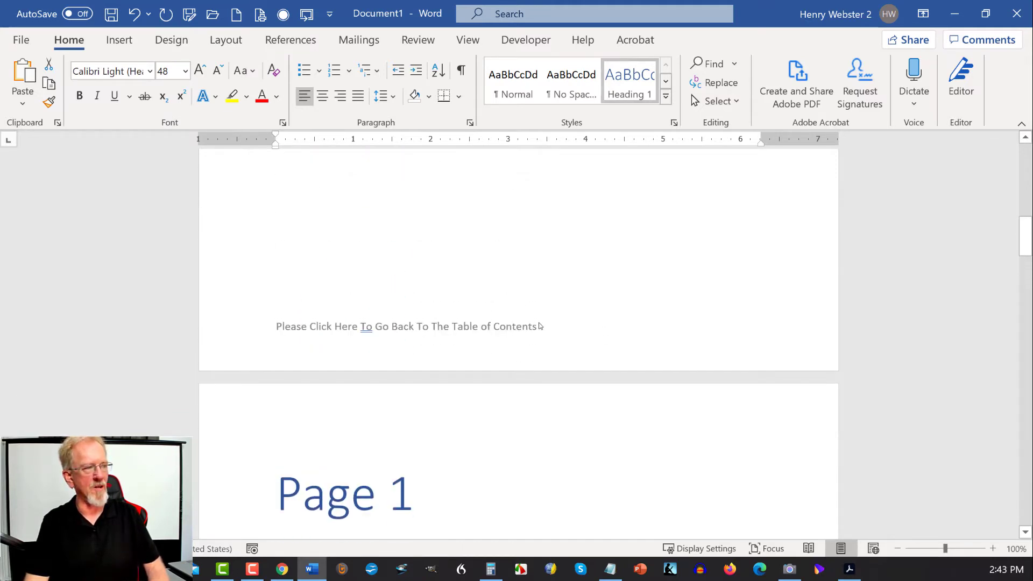
pyautogui.doubleClick(321, 332)
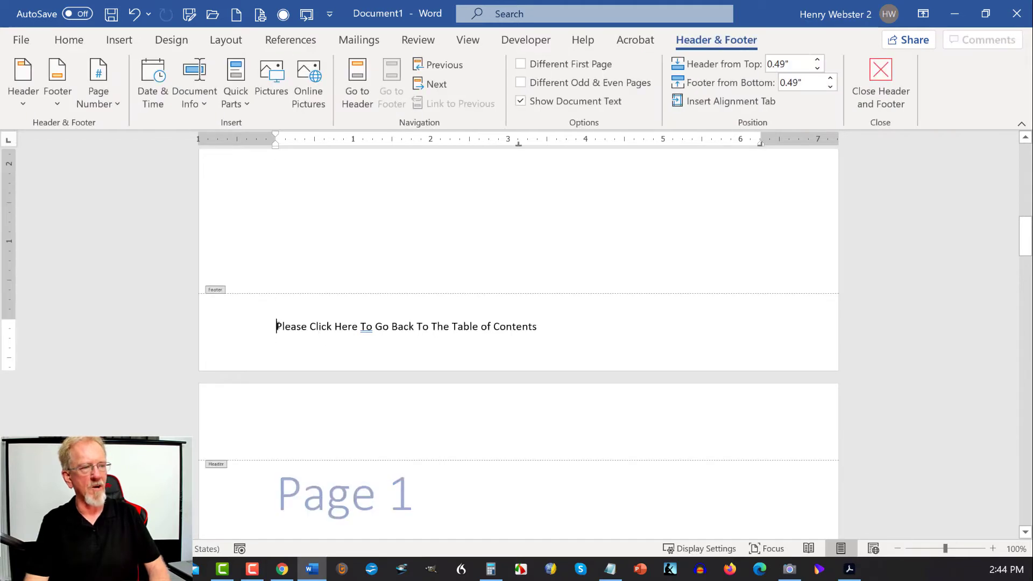
pyautogui.moveTo(287, 326); pyautogui.dragTo(558, 329)
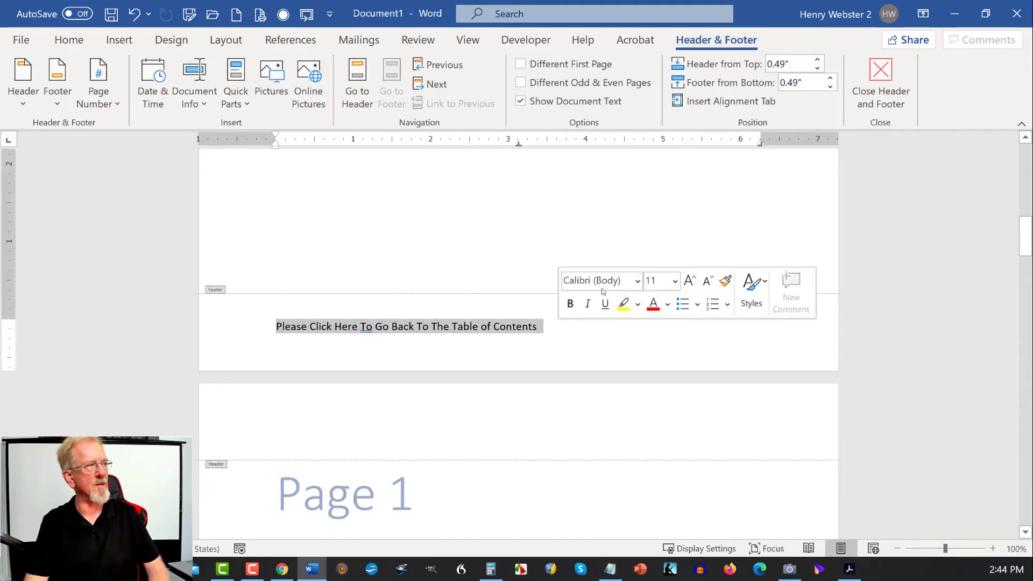
pyautogui.click(121, 42)
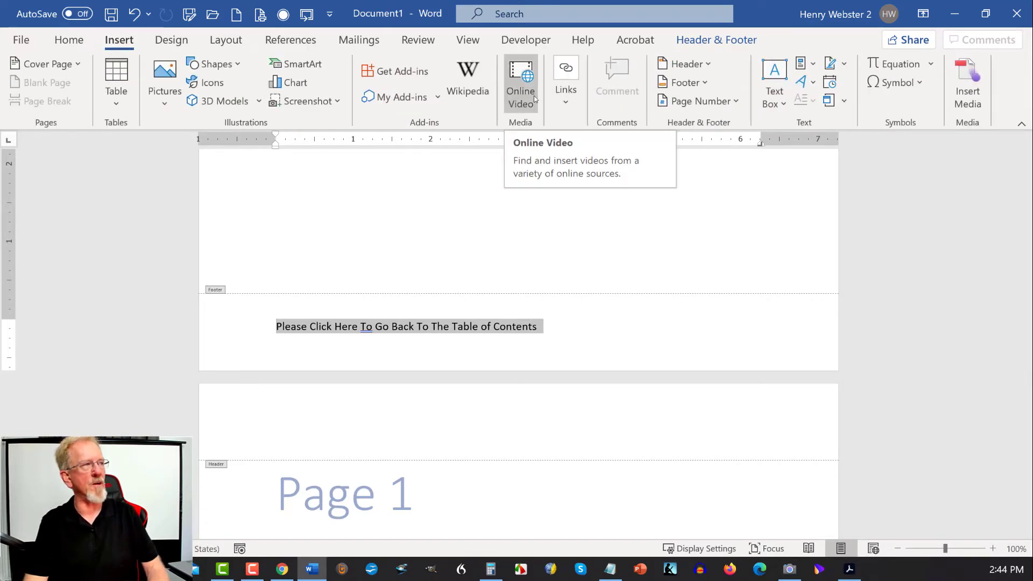
pyautogui.click(566, 101)
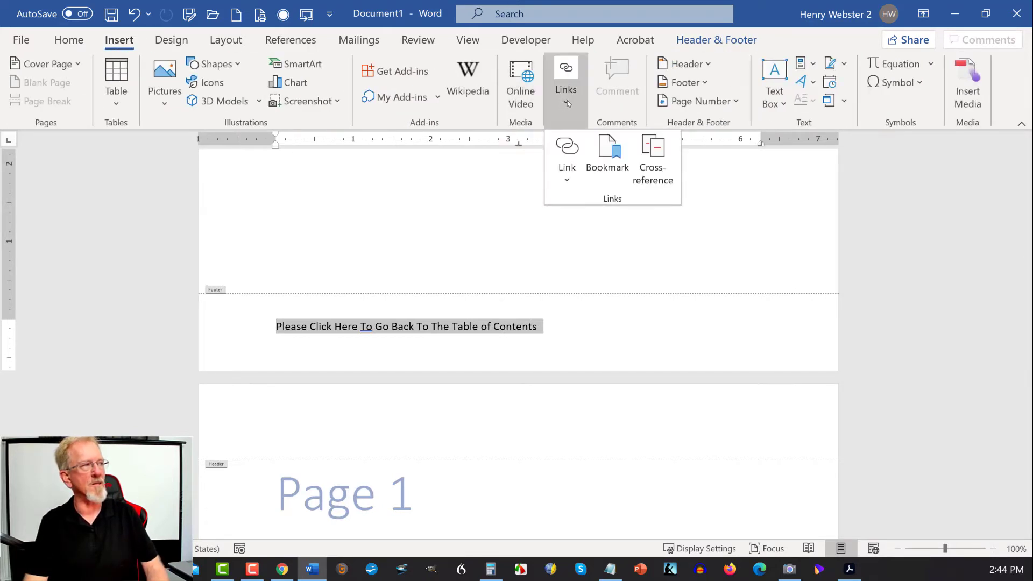
pyautogui.click(567, 175)
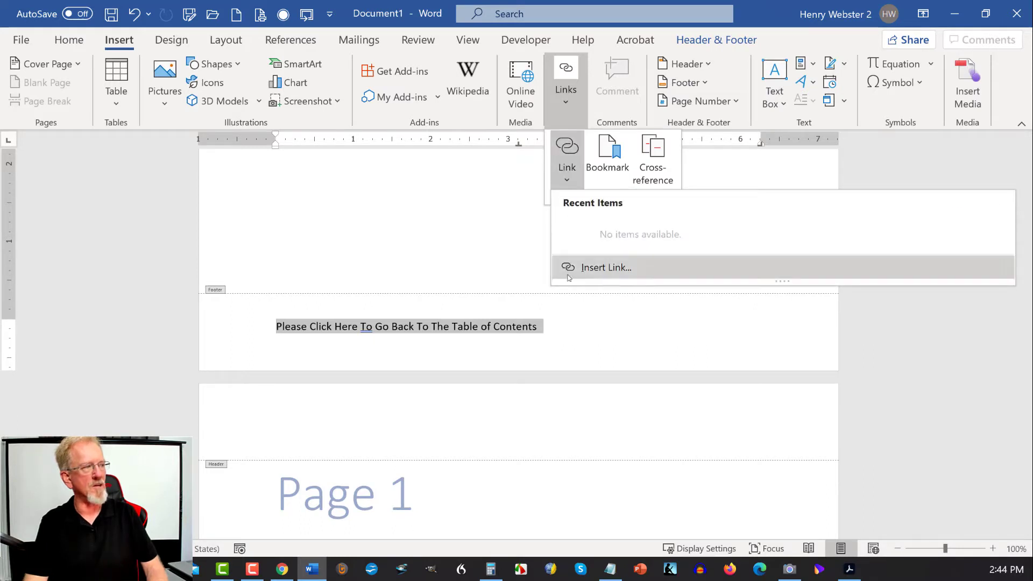
pyautogui.click(584, 269)
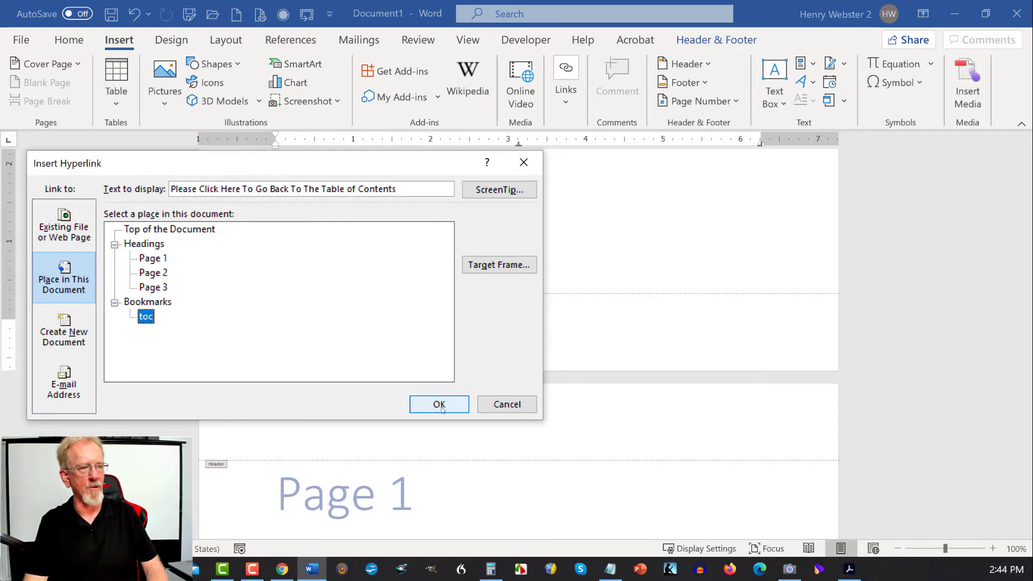
pyautogui.click(440, 404)
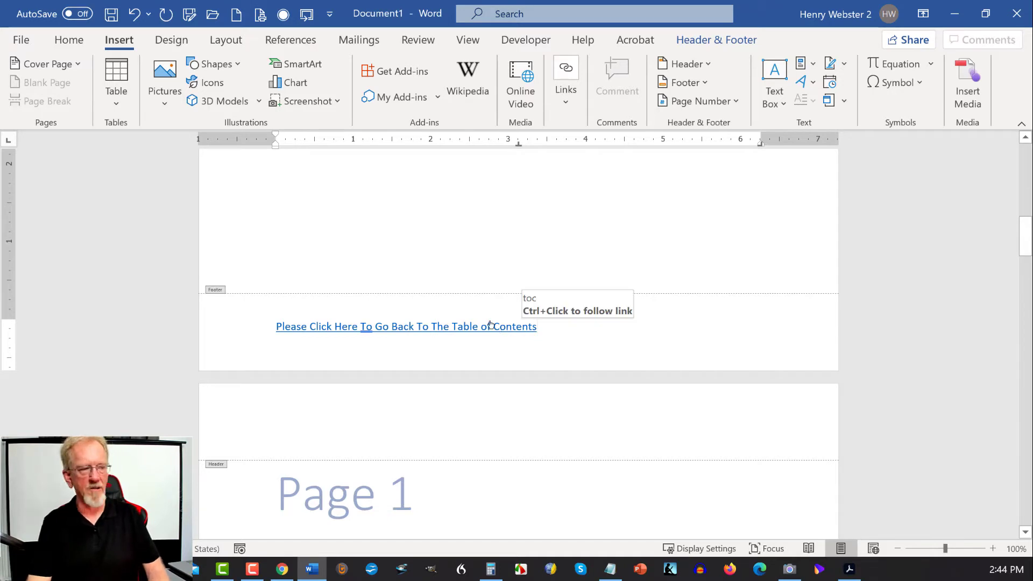
# Follow the footer link to the Table of Contents heading and add an empty line below it.
pyautogui.keyDown('ctrl'); pyautogui.click(408, 328); pyautogui.keyUp('ctrl')
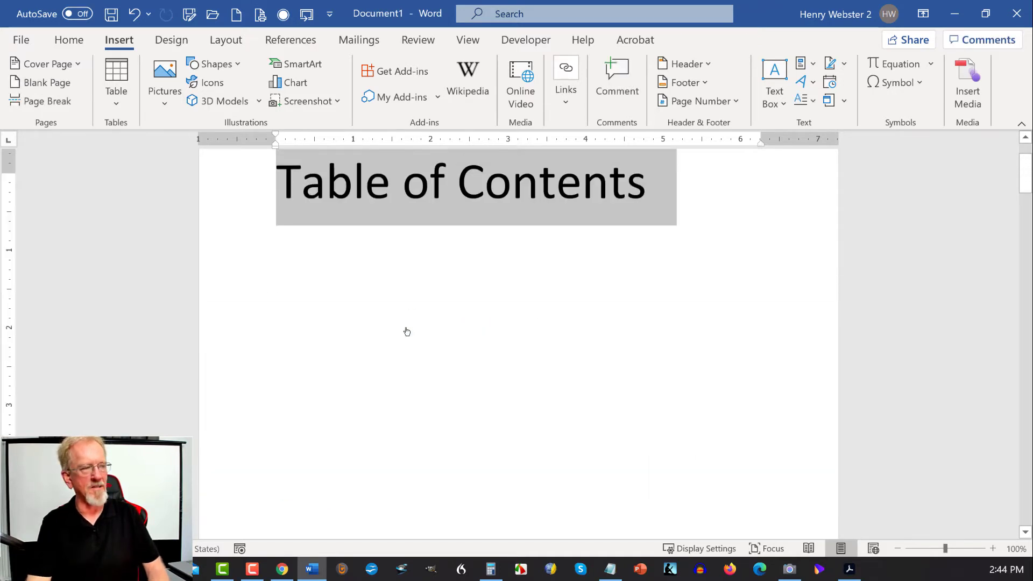
pyautogui.click(645, 217)
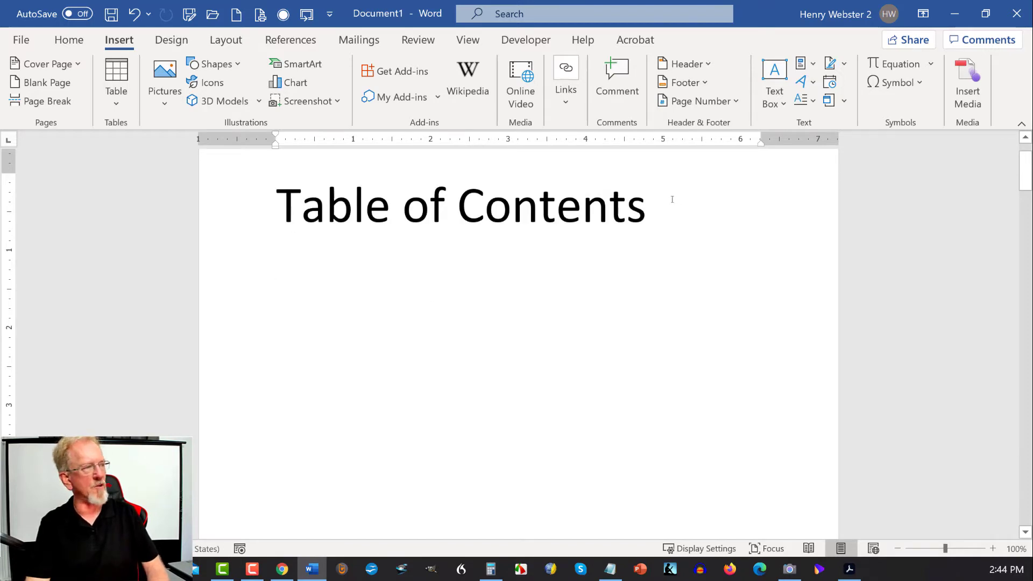
pyautogui.press('Return')
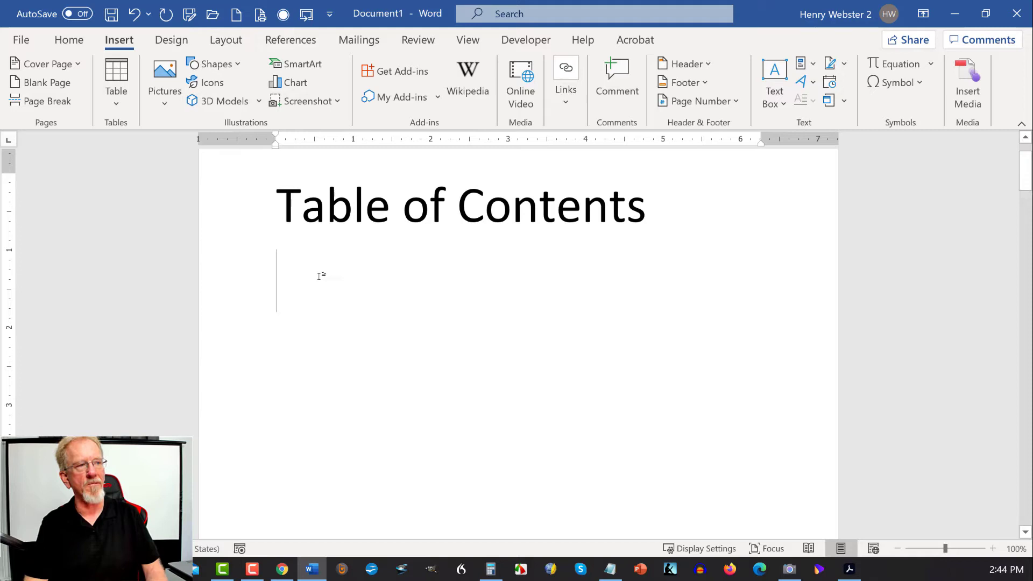
pyautogui.scroll(-15, 321, 275)
pyautogui.scroll(10, 314, 279)
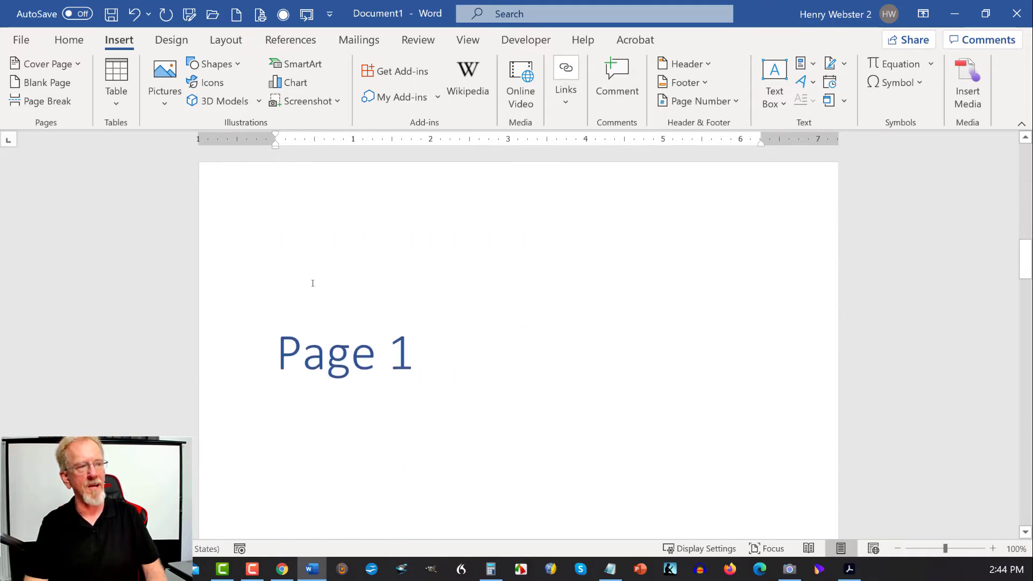
pyautogui.scroll(3, 317, 307)
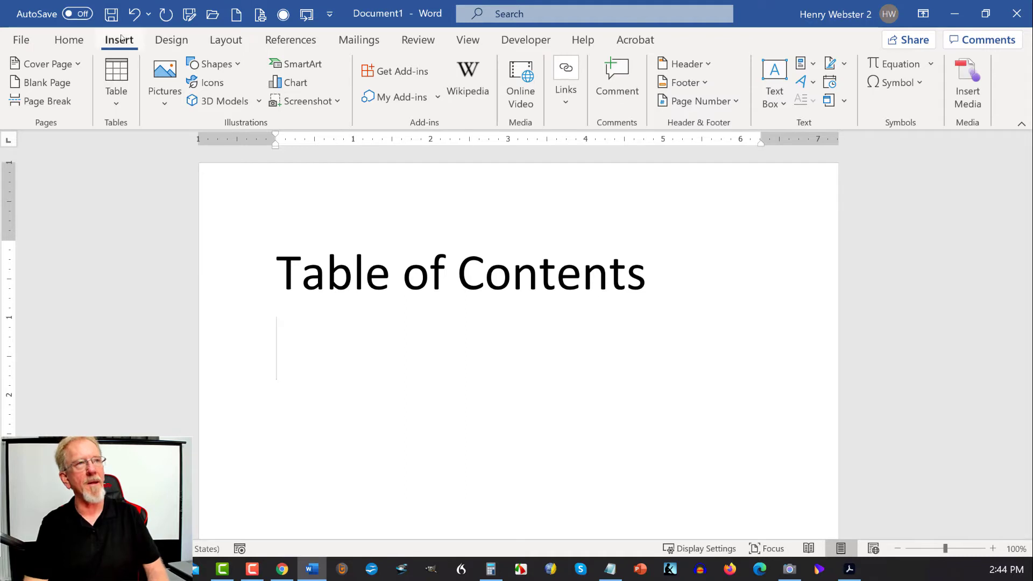
# Insert the Automatic Table 2 table of contents, listing Page 1–3 on pages 2–4.
pyautogui.click(293, 40)
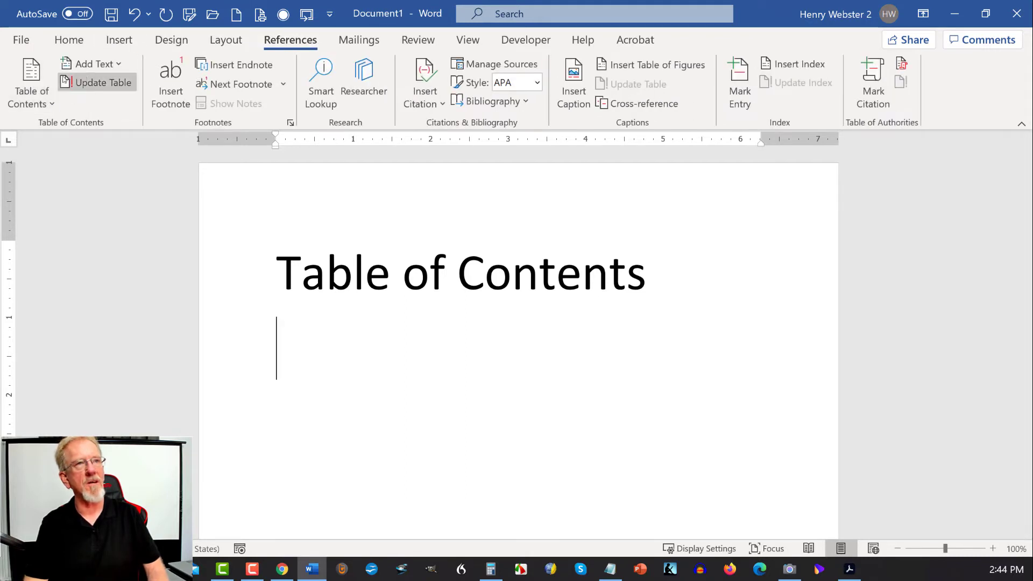
pyautogui.click(31, 86)
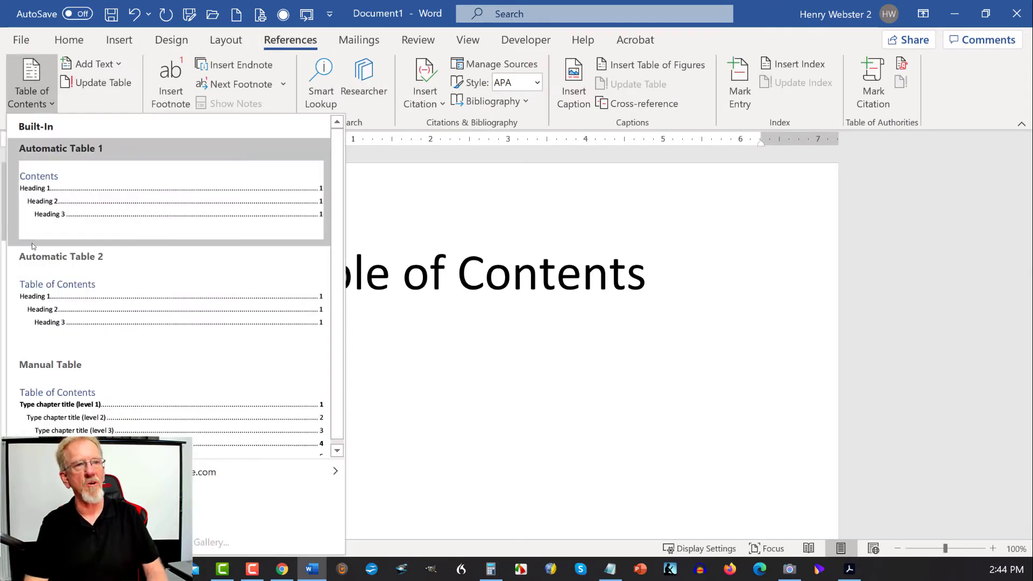
pyautogui.click(45, 286)
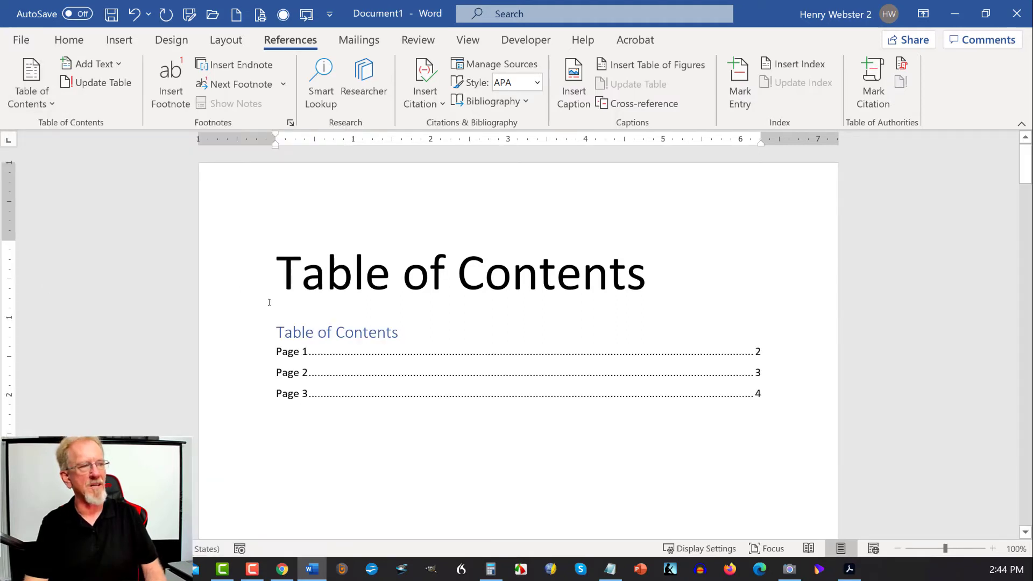
pyautogui.scroll(-10, 488, 264)
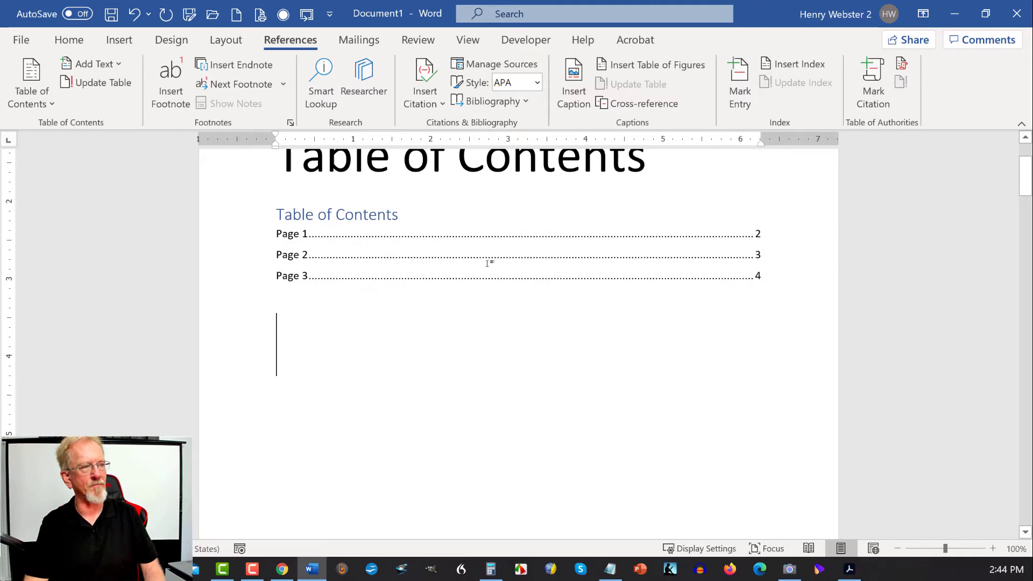
pyautogui.scroll(-10, 488, 264)
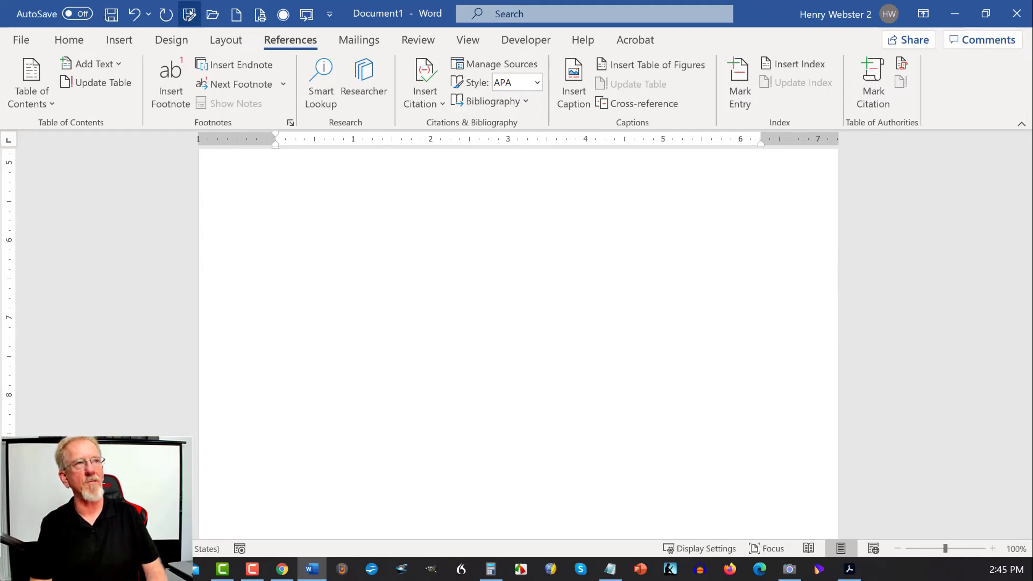
# Save the document as 'Table Of Contents' on Data (D:), replacing the existing file.
pyautogui.click(189, 15)
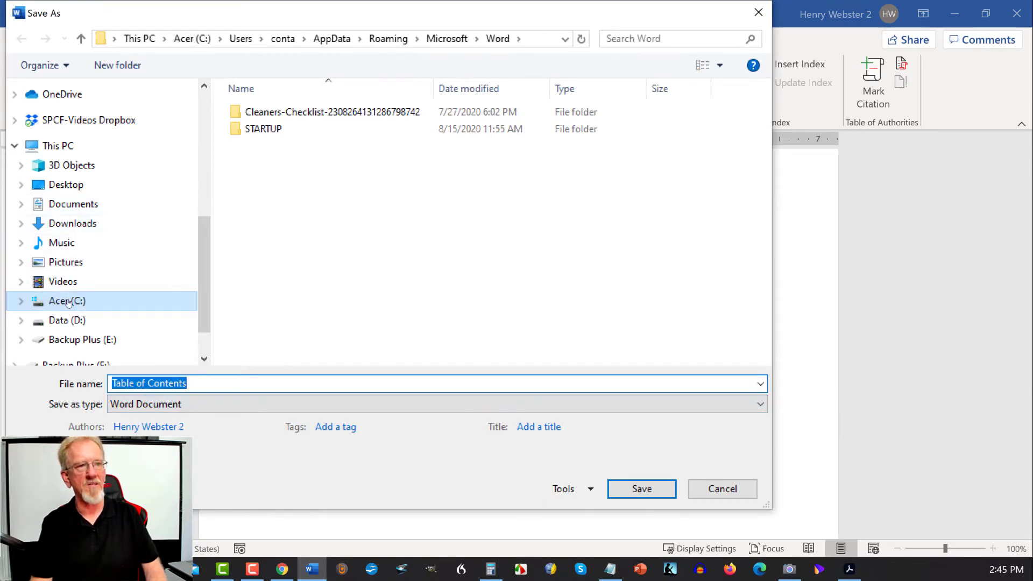
pyautogui.click(70, 322)
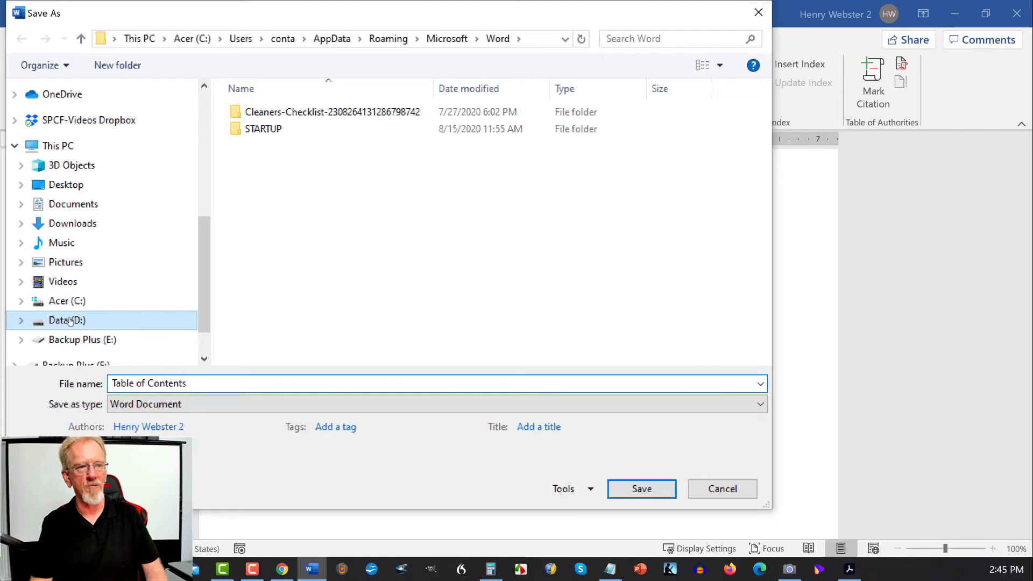
pyautogui.click(642, 488)
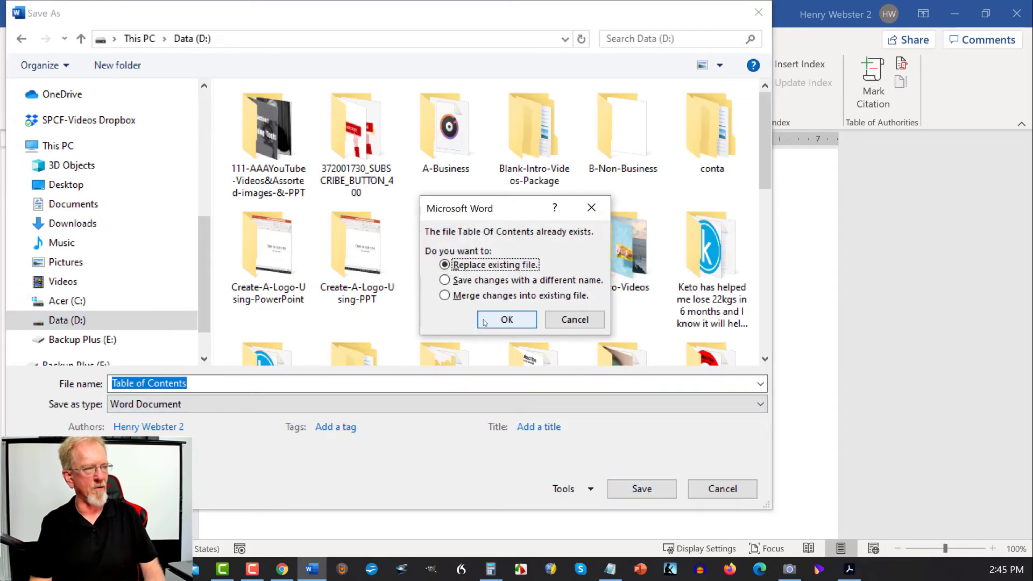
pyautogui.click(496, 321)
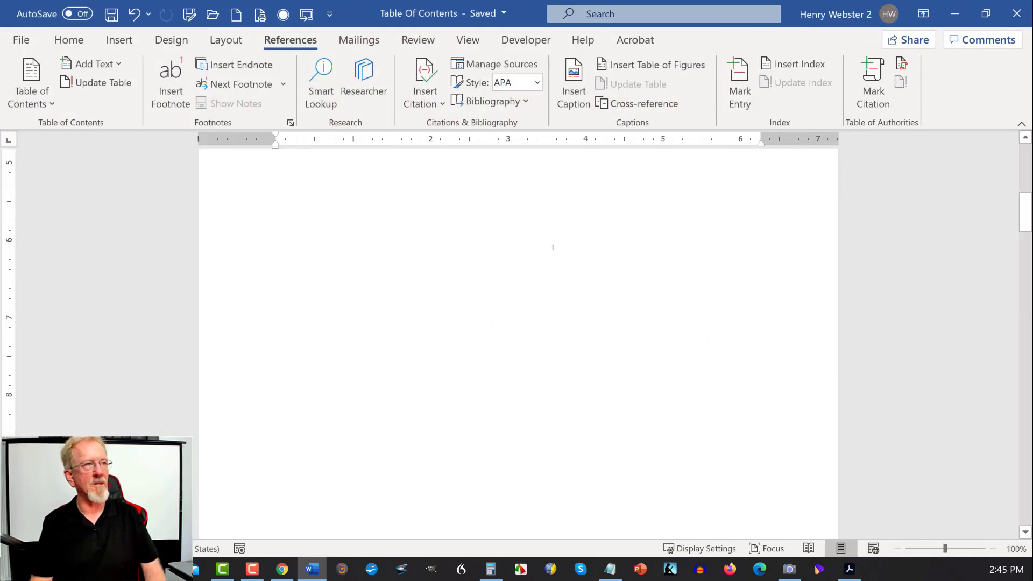
# Export 'Table Of Contents.pdf', overwriting the old PDF and opening it in Acrobat.
pyautogui.click(189, 16)
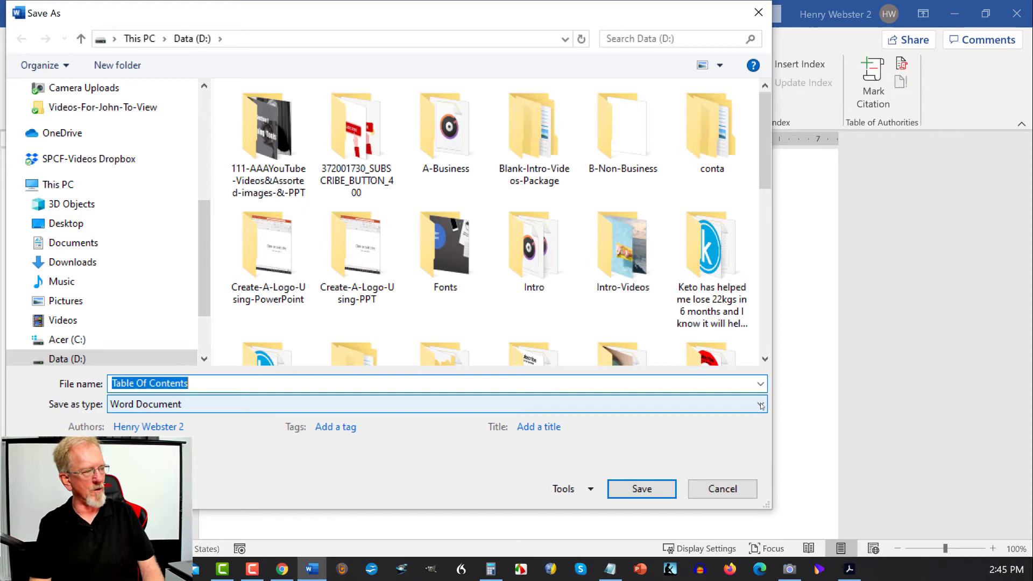
pyautogui.click(761, 405)
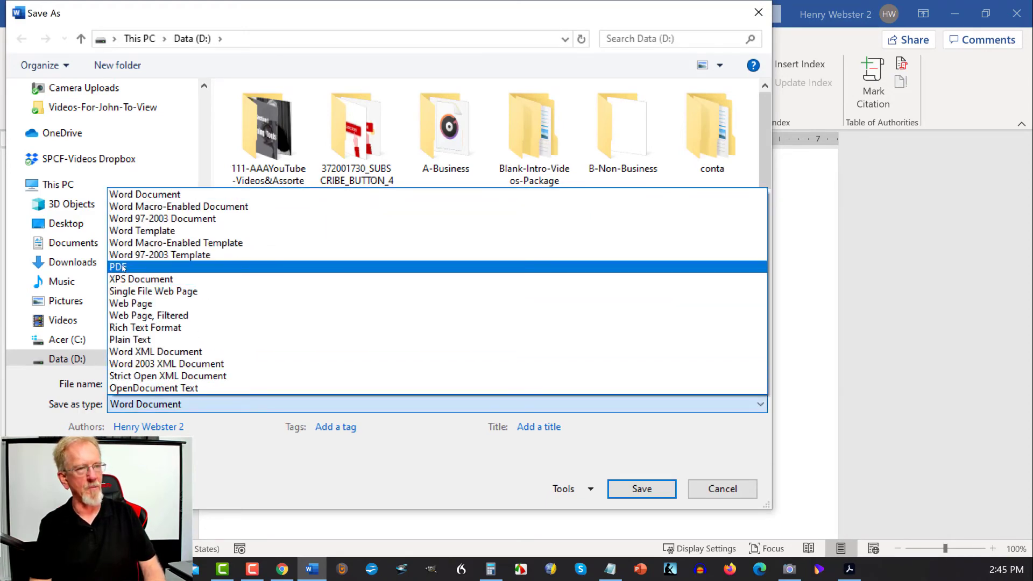
pyautogui.click(123, 268)
pyautogui.click(635, 530)
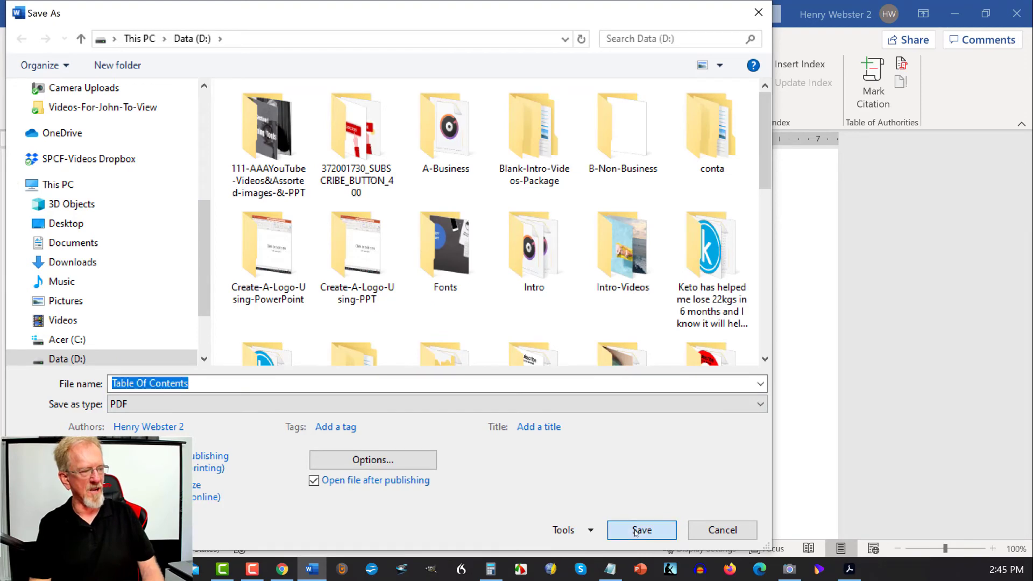
pyautogui.click(447, 333)
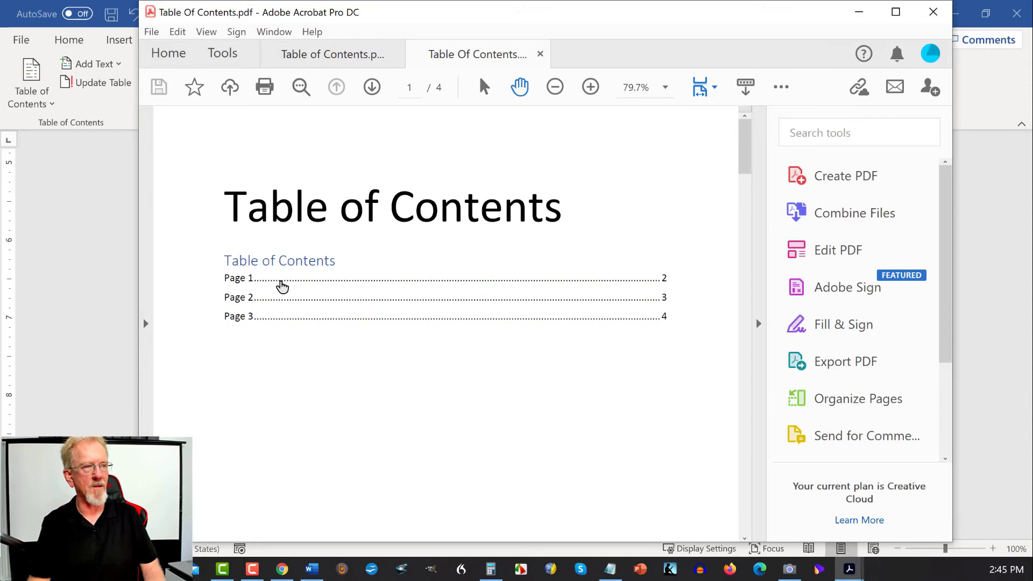
pyautogui.click(282, 287)
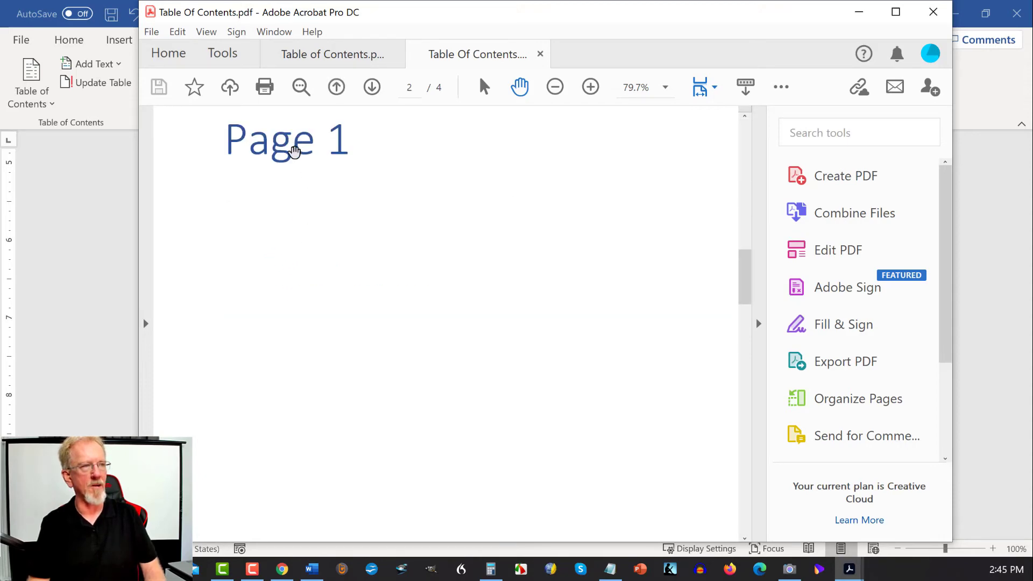
pyautogui.scroll(1, 294, 153)
pyautogui.scroll(-3, 290, 162)
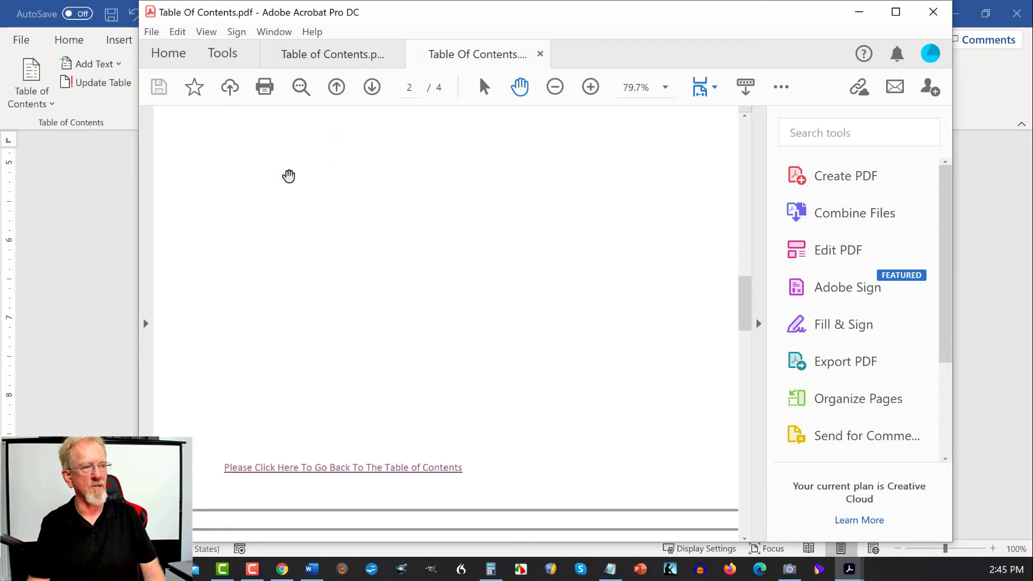
pyautogui.scroll(-3, 330, 237)
pyautogui.click(333, 411)
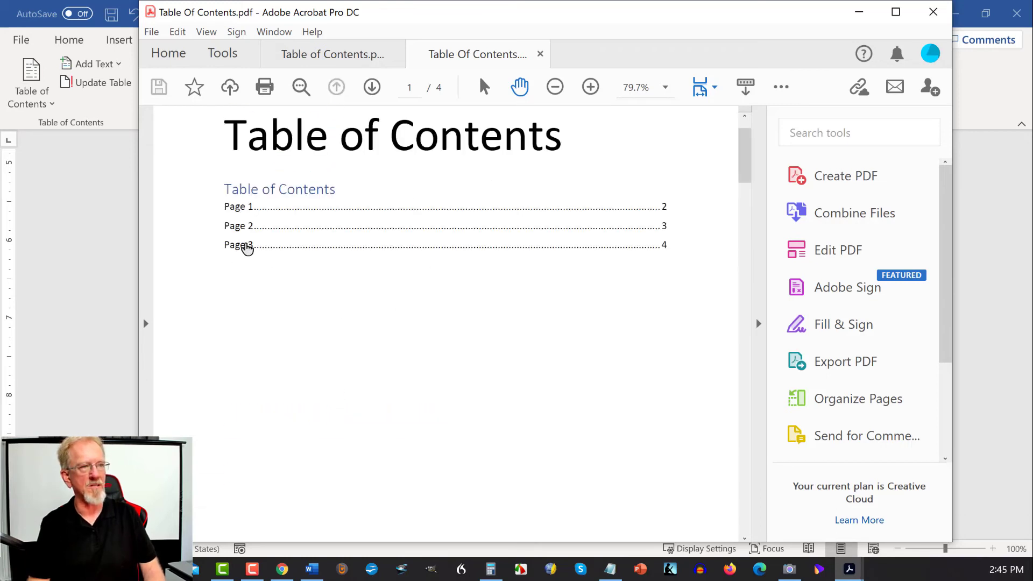
pyautogui.click(243, 247)
pyautogui.scroll(-3, 352, 325)
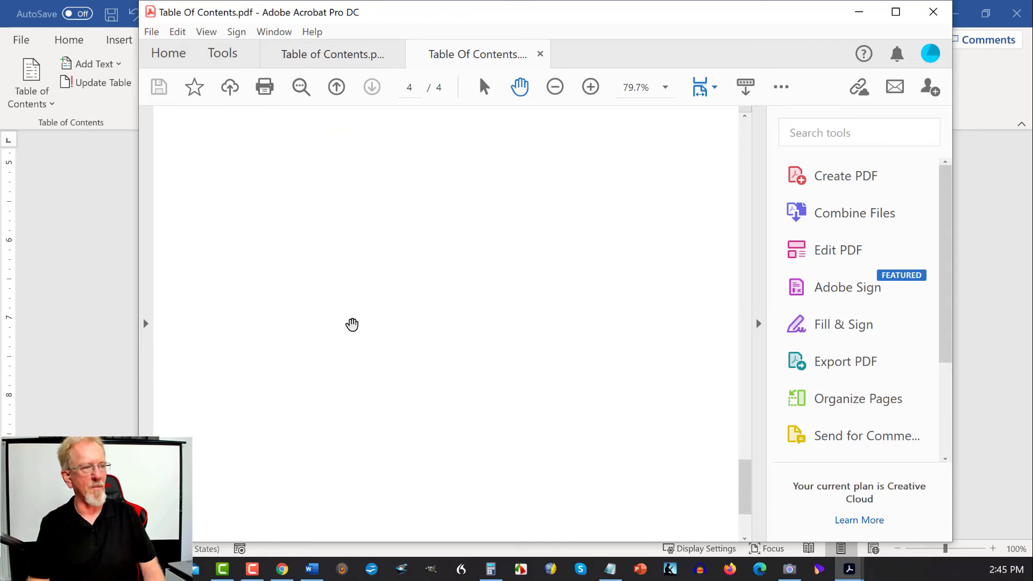
pyautogui.scroll(-3, 352, 324)
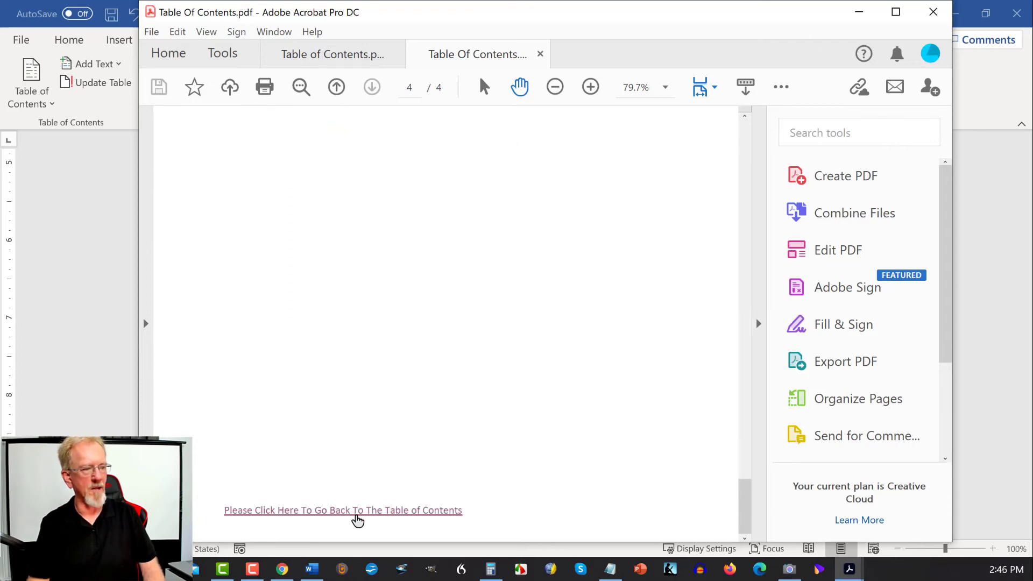
pyautogui.click(357, 518)
pyautogui.scroll(2, 485, 338)
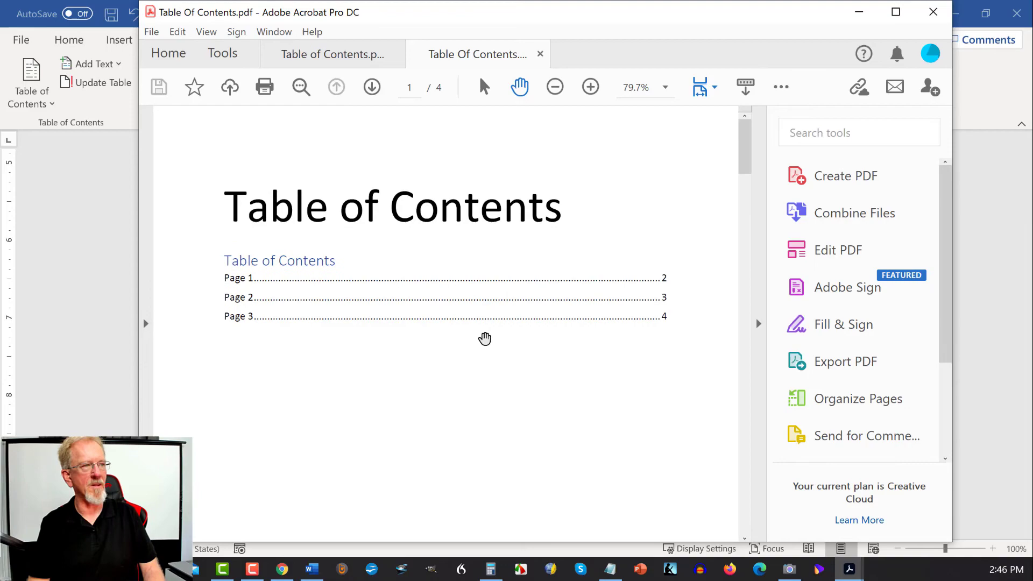